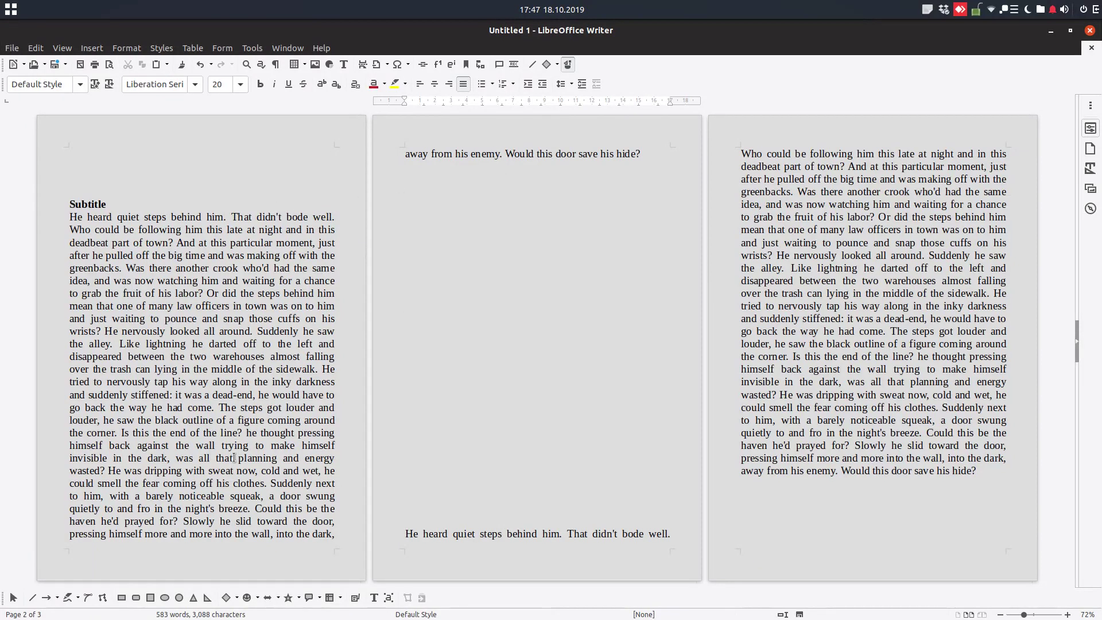
Paste the page 1 paragraph, through 'off his clothes.', onto page 2's empty line.
{"action": "left_click", "coordinate": [425, 155]}
{"action": "left_click_drag", "start_coordinate": [653, 152], "coordinate": [406, 155]}
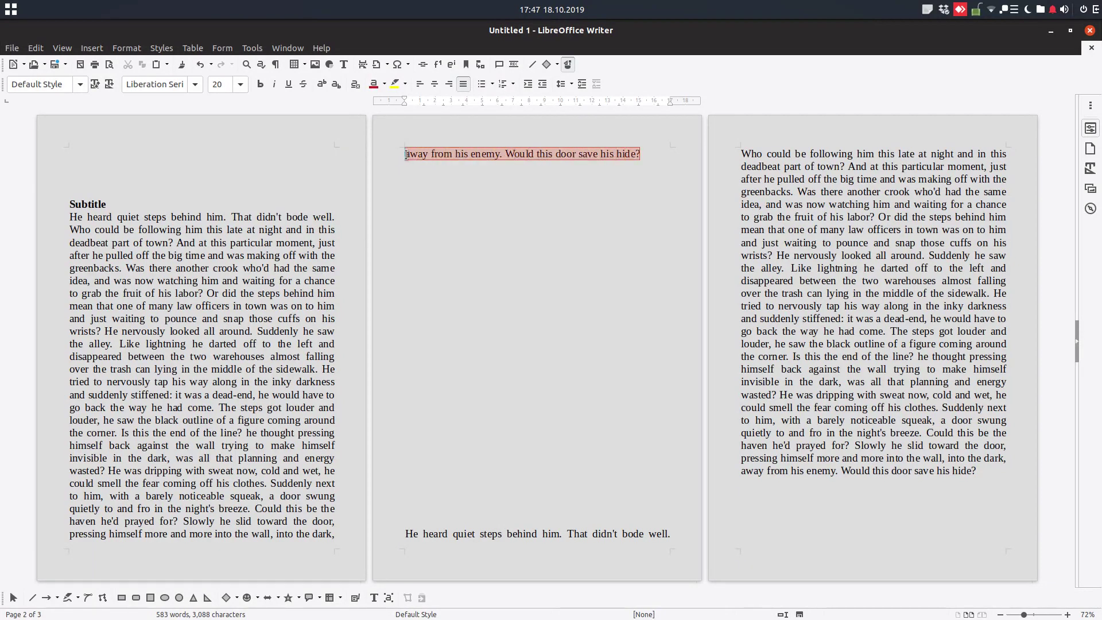
{"action": "left_click", "coordinate": [457, 154]}
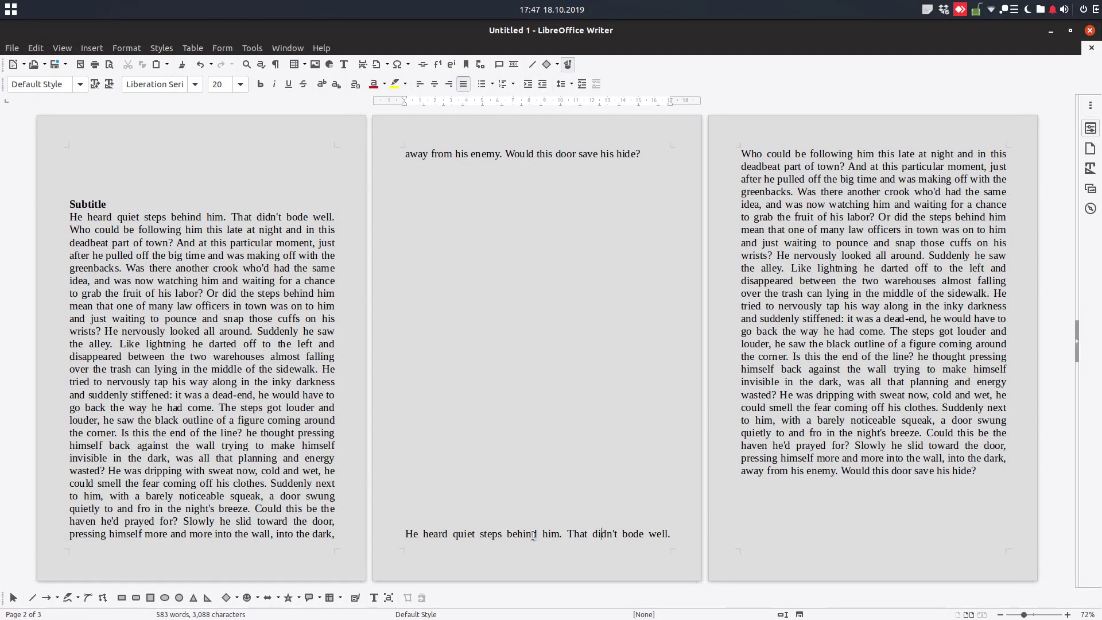
{"action": "left_click_drag", "start_coordinate": [70, 217], "coordinate": [270, 483]}
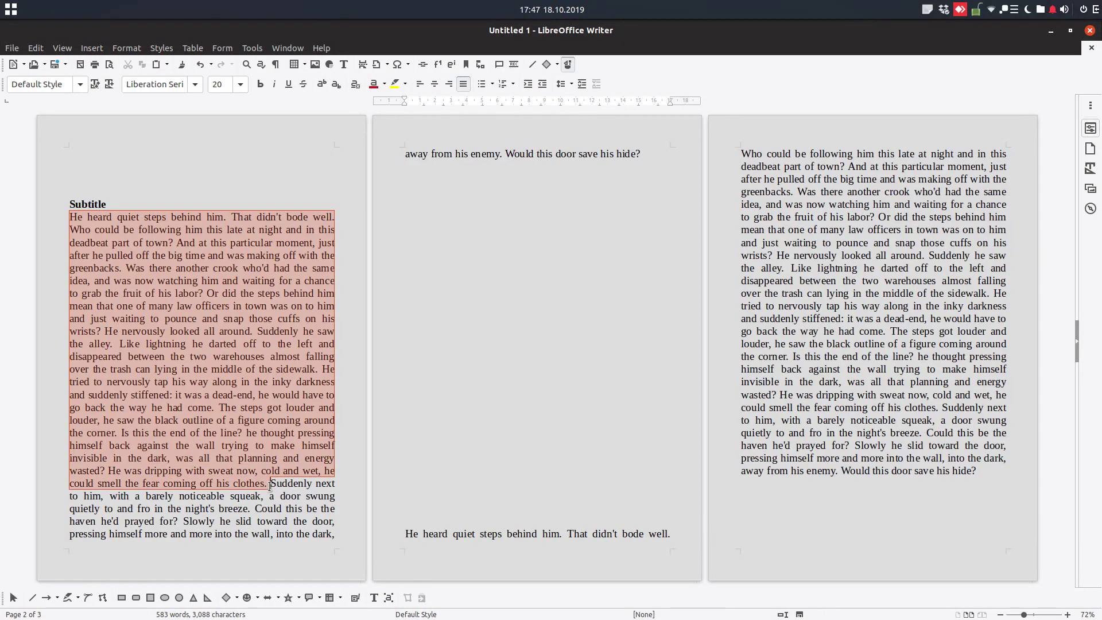
{"action": "left_click", "coordinate": [432, 182]}
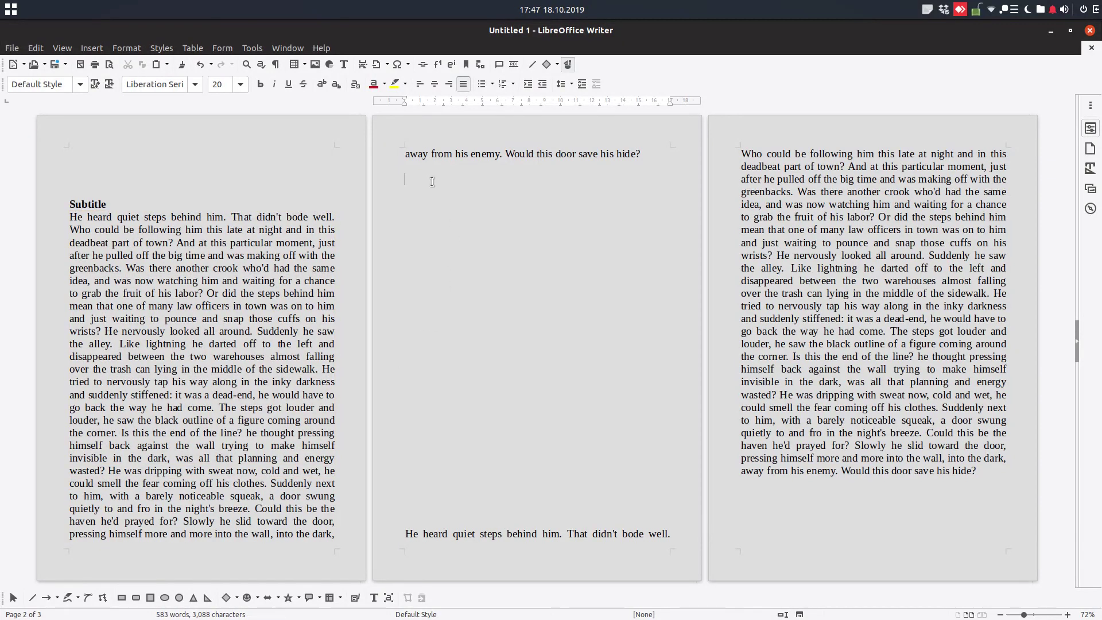
{"action": "key", "text": "ctrl+v"}
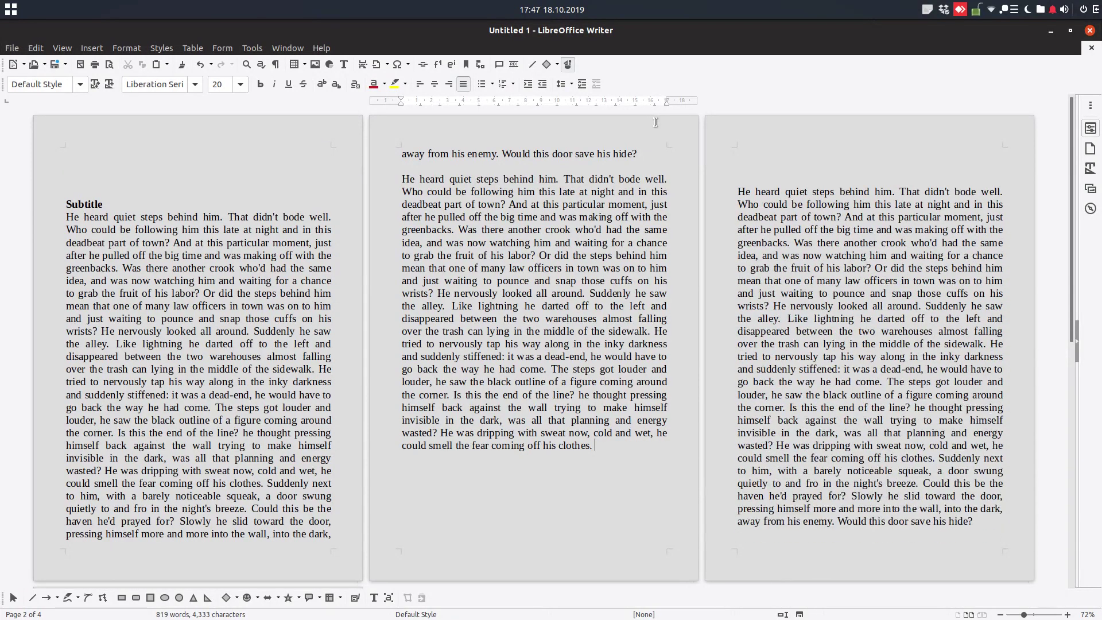
Paste the passage from 'The steps got louder' again after 'off his clothes.'.
{"action": "key", "text": "shift+Up"}
{"action": "key", "text": "shift+Up"}
{"action": "key", "text": "shift+Up"}
{"action": "key", "text": "shift+Up"}
{"action": "key", "text": "shift+Up"}
{"action": "key", "text": "shift+Up"}
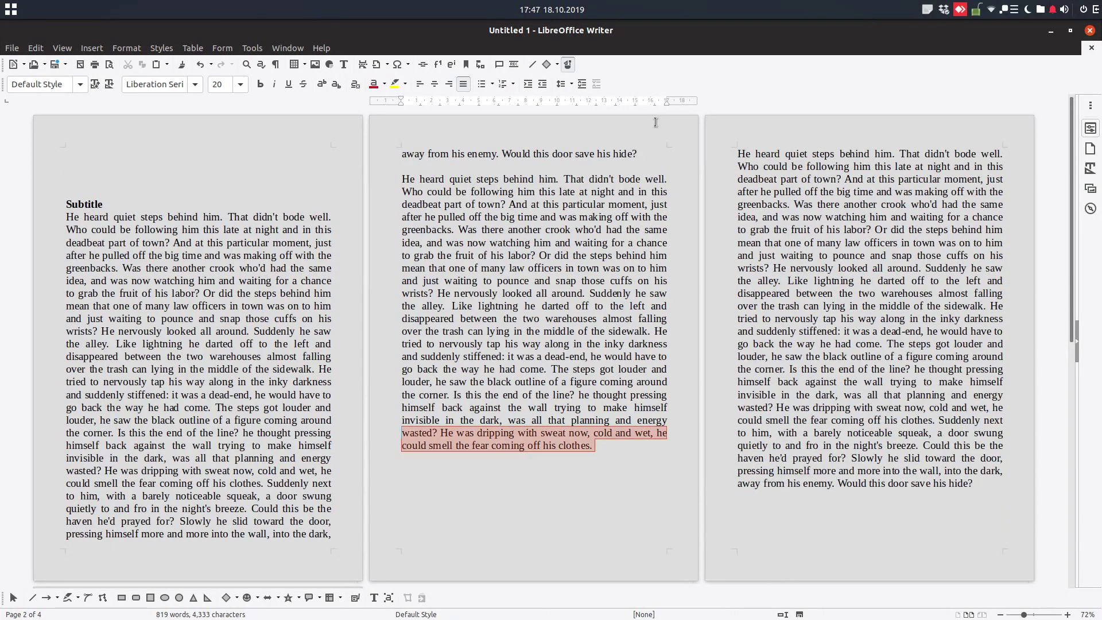
{"action": "key", "text": "shift+Right"}
{"action": "key", "text": "shift+Right"}
{"action": "key", "text": "shift+Right"}
{"action": "key", "text": "shift+Right"}
{"action": "key", "text": "shift+Right"}
{"action": "key", "text": "shift+Right"}
{"action": "key", "text": "shift+Right"}
{"action": "key", "text": "shift+Right"}
{"action": "key", "text": "shift+Right"}
{"action": "key", "text": "shift+Right"}
{"action": "key", "text": "shift+Right"}
{"action": "key", "text": "shift+Right"}
{"action": "key", "text": "shift+Right"}
{"action": "key", "text": "shift+Right"}
{"action": "key", "text": "shift+Right"}
{"action": "key", "text": "shift+Right"}
{"action": "key", "text": "shift+Right"}
{"action": "key", "text": "shift+Right"}
{"action": "key", "text": "shift+Right"}
{"action": "key", "text": "shift+Right"}
{"action": "key", "text": "ctrl+c"}
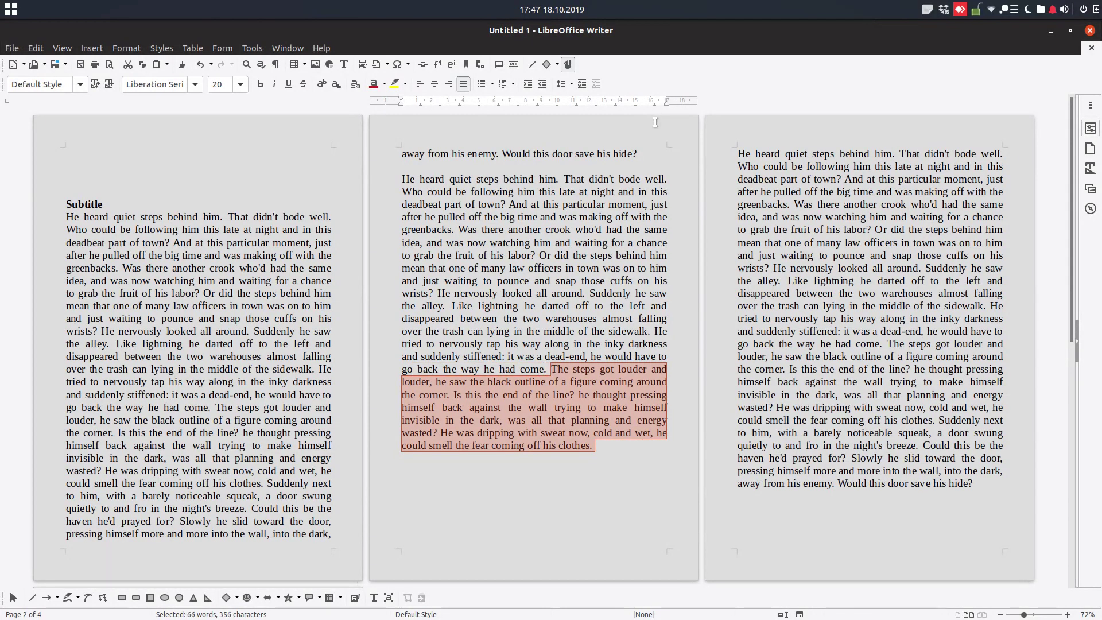
{"action": "key", "text": "Down"}
{"action": "key", "text": "Down"}
{"action": "key", "text": "Down"}
{"action": "key", "text": "Down"}
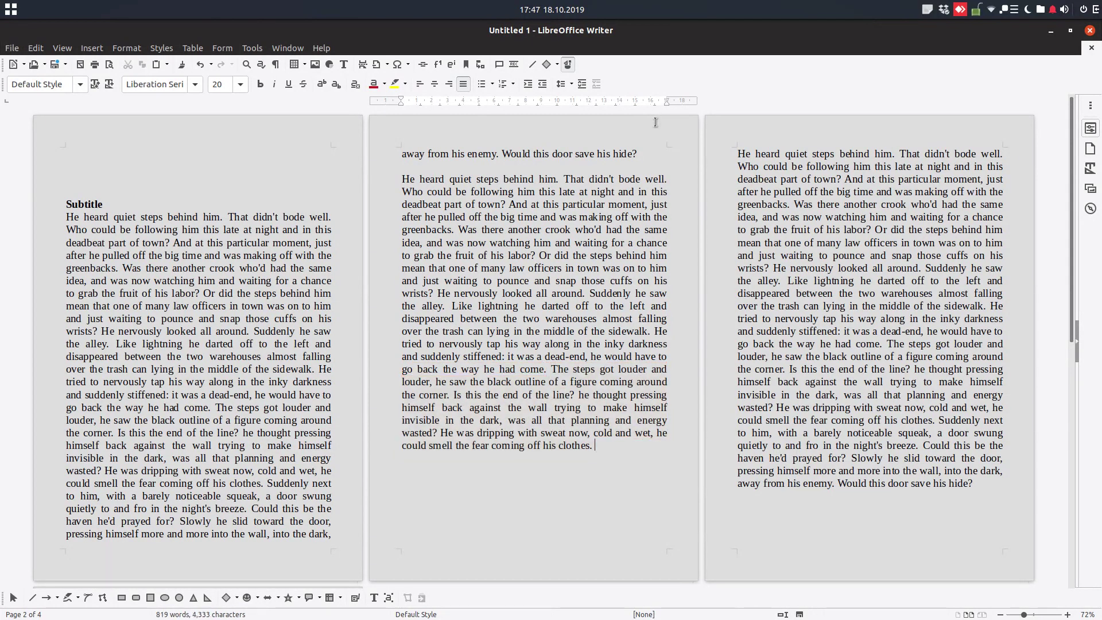
{"action": "key", "text": "ctrl+v"}
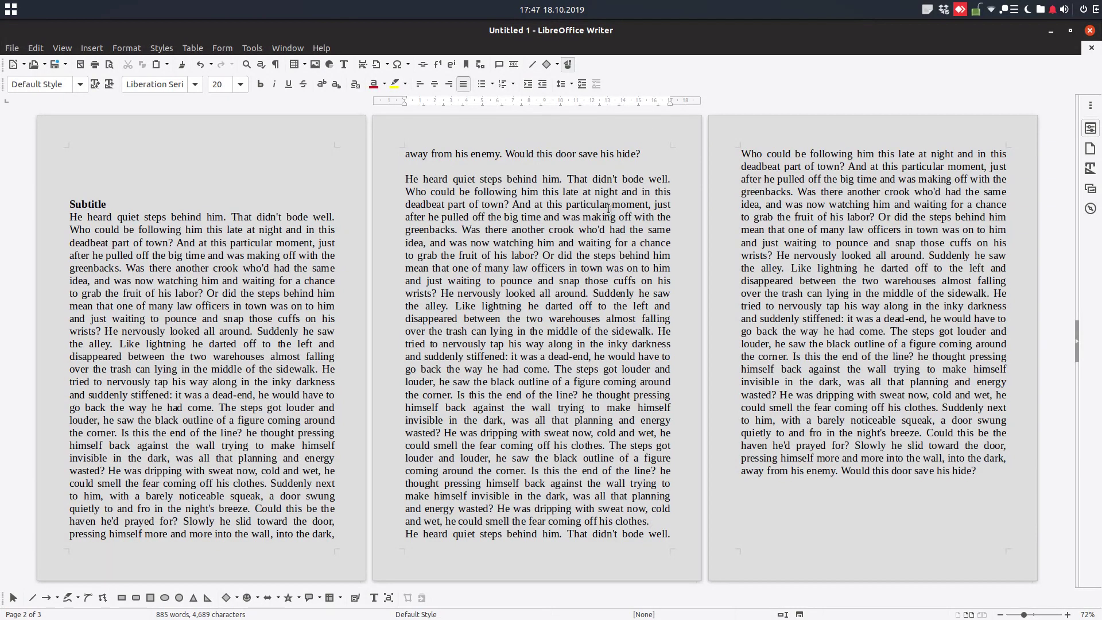
Delete 'That didn't bode well.' and 'He heard quiet steps behind him.', then break the paragraph after 'clothes.'.
{"action": "left_click_drag", "start_coordinate": [569, 179], "coordinate": [680, 181]}
{"action": "key", "text": "Delete"}
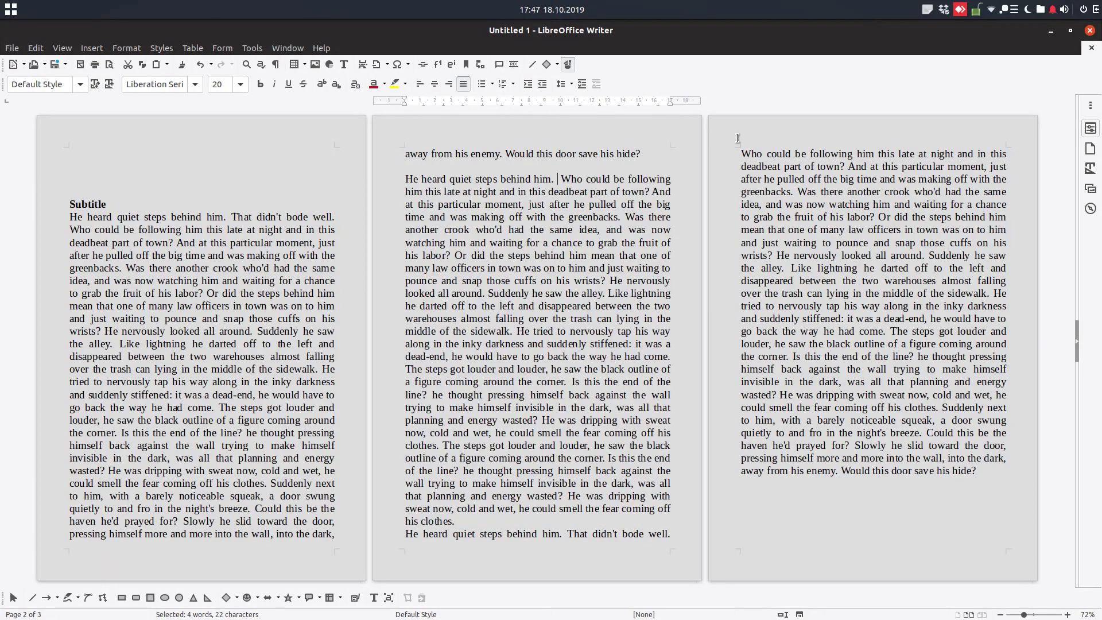
{"action": "key", "text": "shift+Home"}
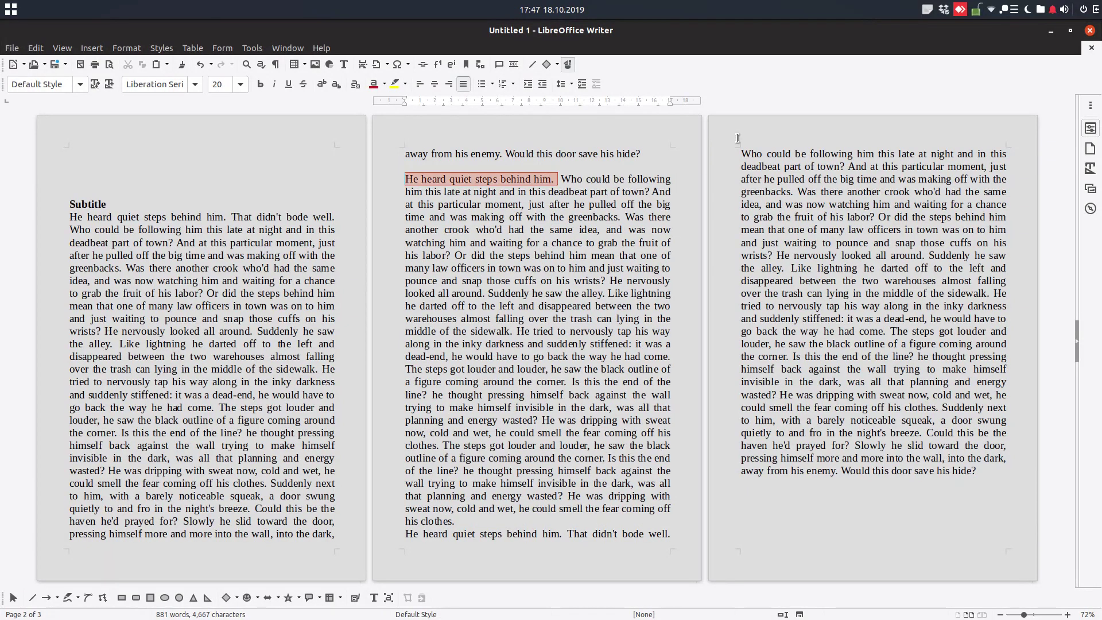
{"action": "key", "text": "Delete"}
{"action": "key", "text": "Delete"}
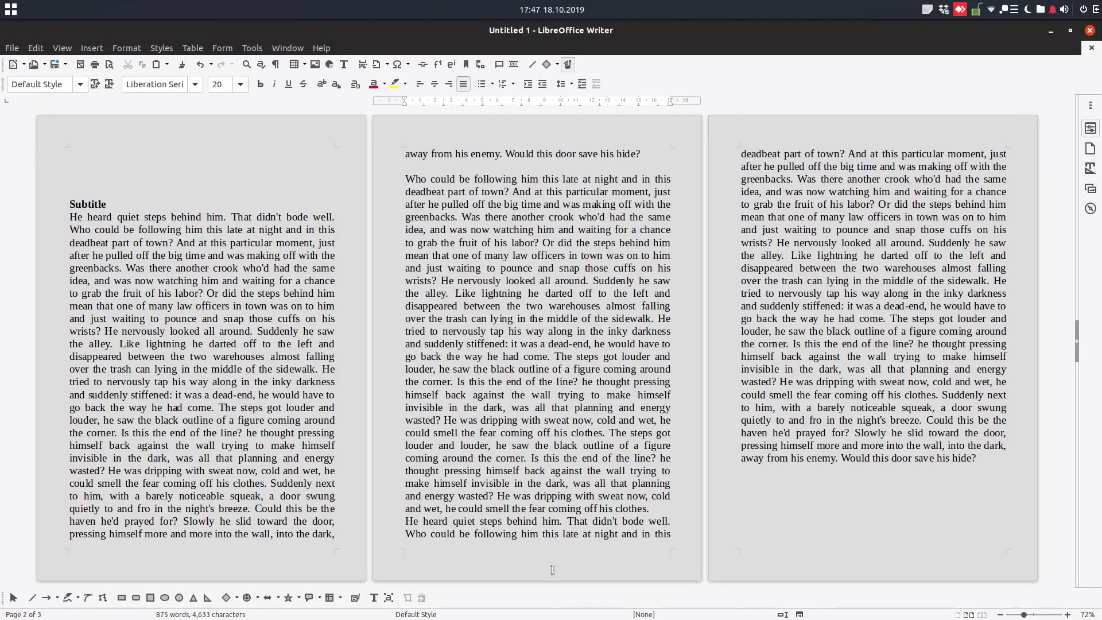
{"action": "left_click", "coordinate": [654, 509]}
{"action": "key", "text": "Return"}
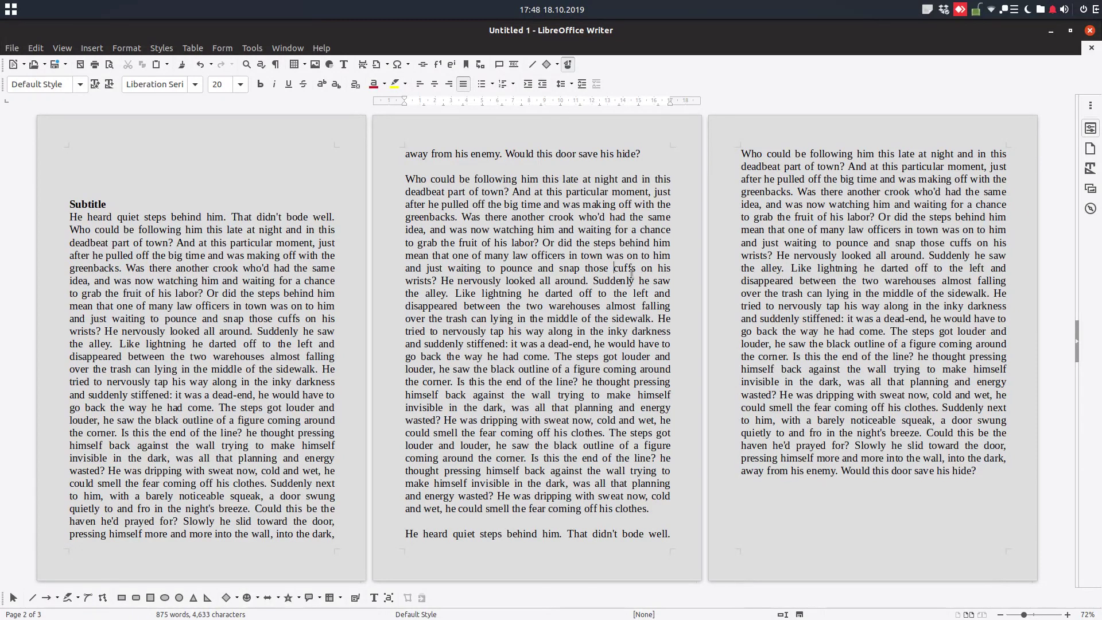
Check page 2's first and closing lines, then return to the page 1 paragraph.
{"action": "left_click", "coordinate": [614, 268]}
{"action": "left_click_drag", "start_coordinate": [523, 534], "coordinate": [615, 534]}
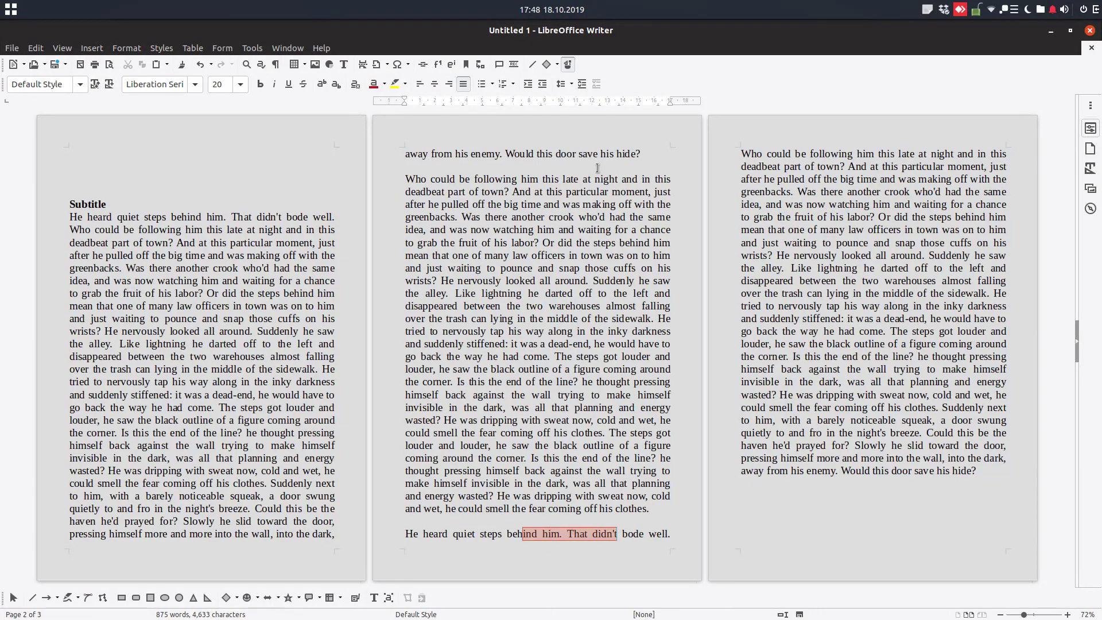
{"action": "left_click_drag", "start_coordinate": [622, 152], "coordinate": [448, 152]}
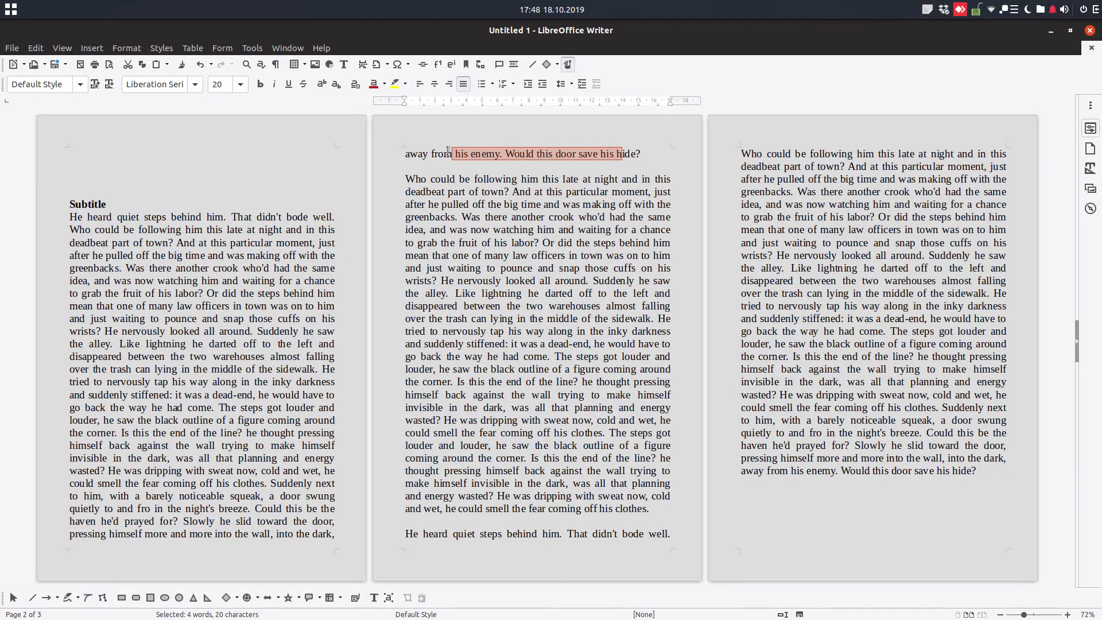
{"action": "left_click", "coordinate": [506, 214]}
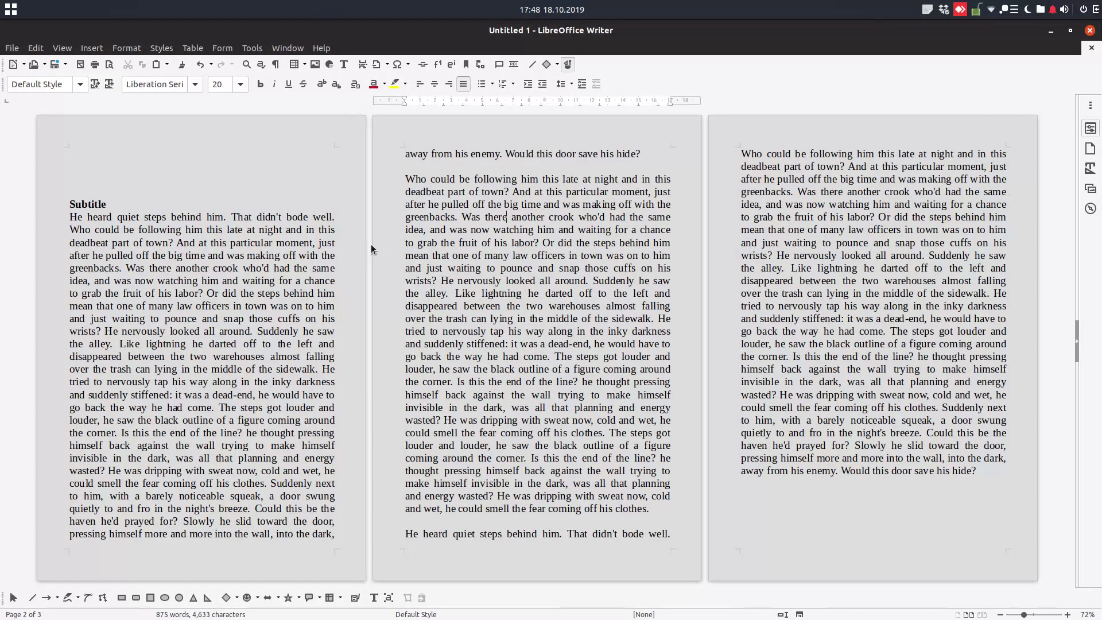
{"action": "left_click", "coordinate": [326, 231]}
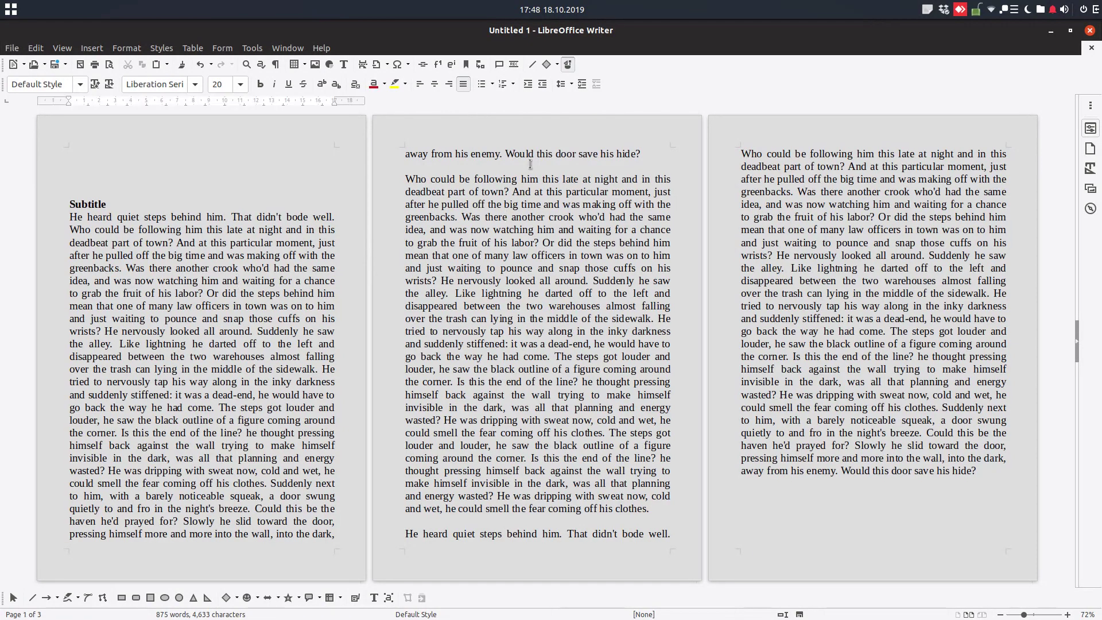
Enable Orphan and Widow control at 2 lines in page 1 paragraph's Text Flow settings.
{"action": "left_click", "coordinate": [276, 253]}
{"action": "right_click", "coordinate": [287, 248]}
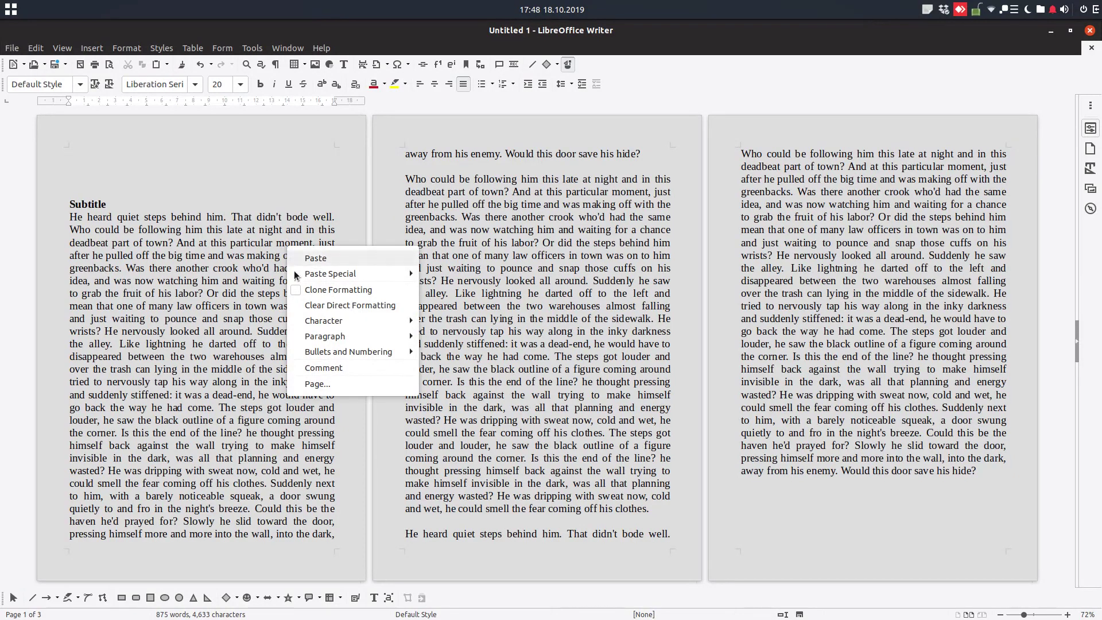
{"action": "left_click", "coordinate": [445, 331]}
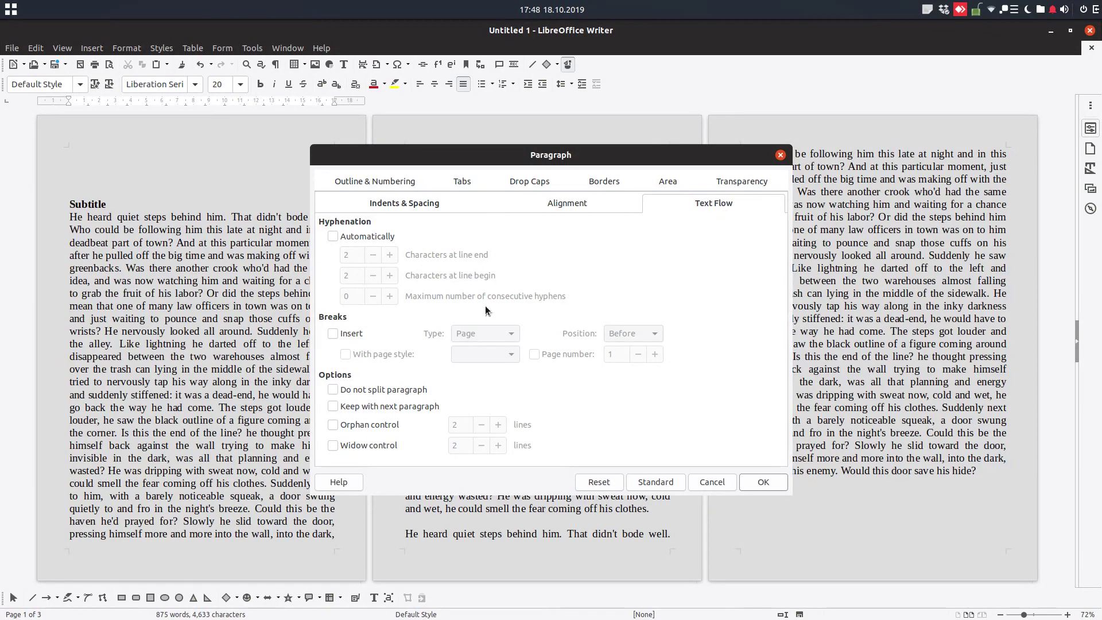
{"action": "left_click", "coordinate": [379, 425]}
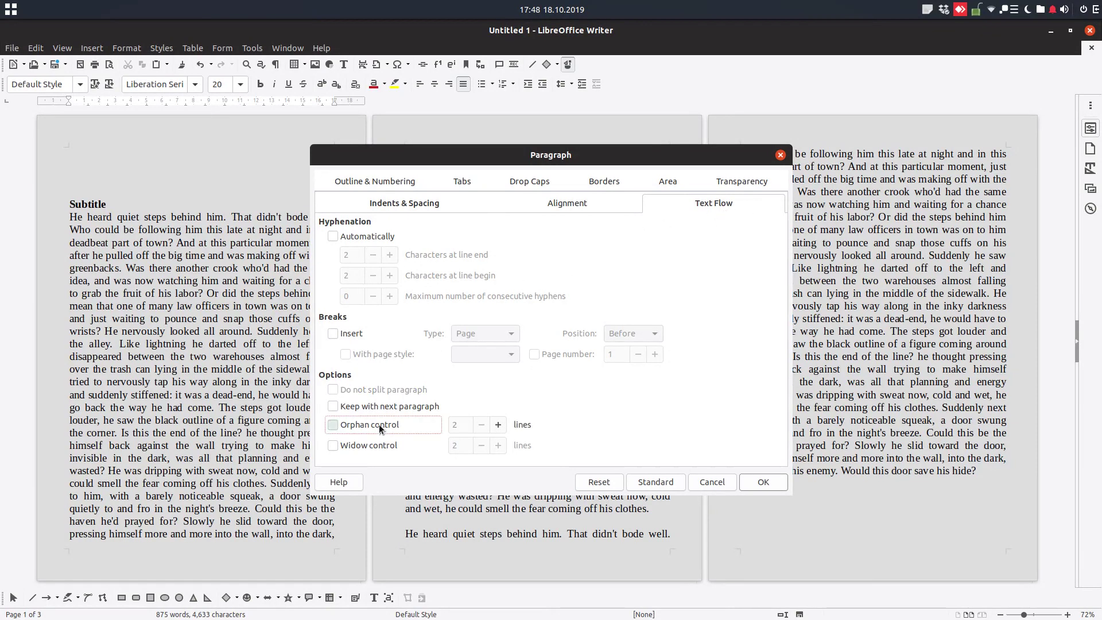
{"action": "left_click", "coordinate": [378, 445]}
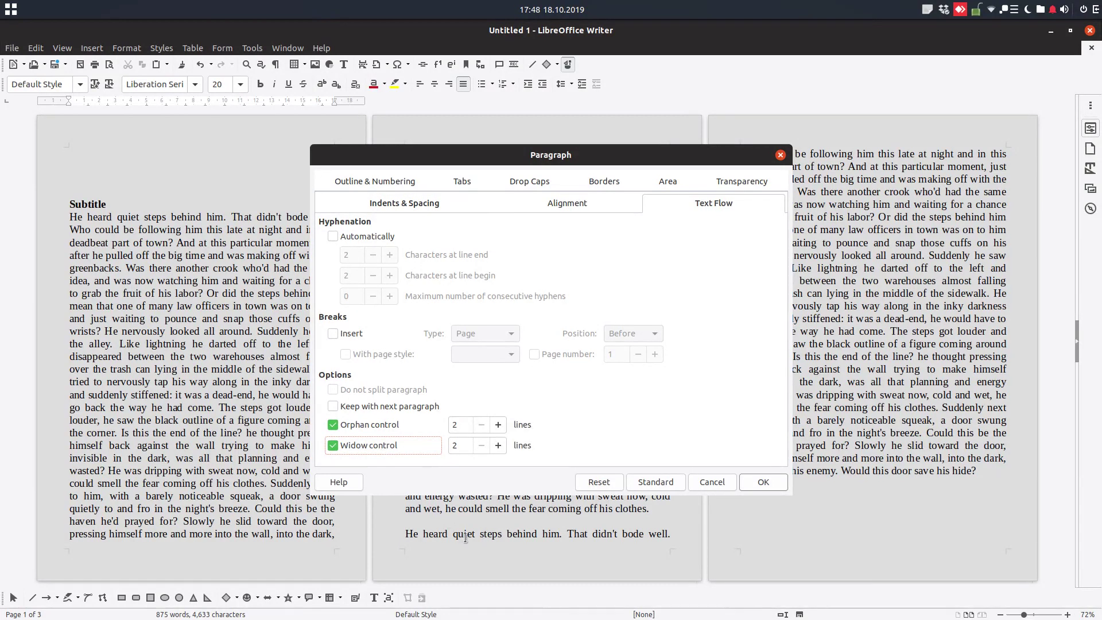
{"action": "left_click", "coordinate": [750, 485]}
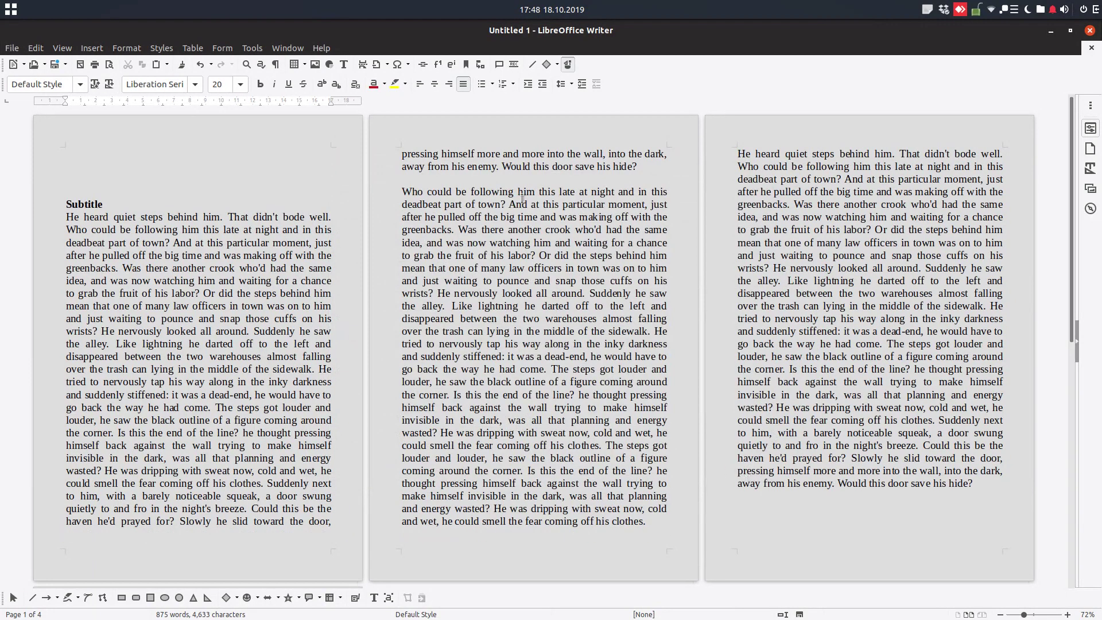
{"action": "left_click", "coordinate": [509, 154]}
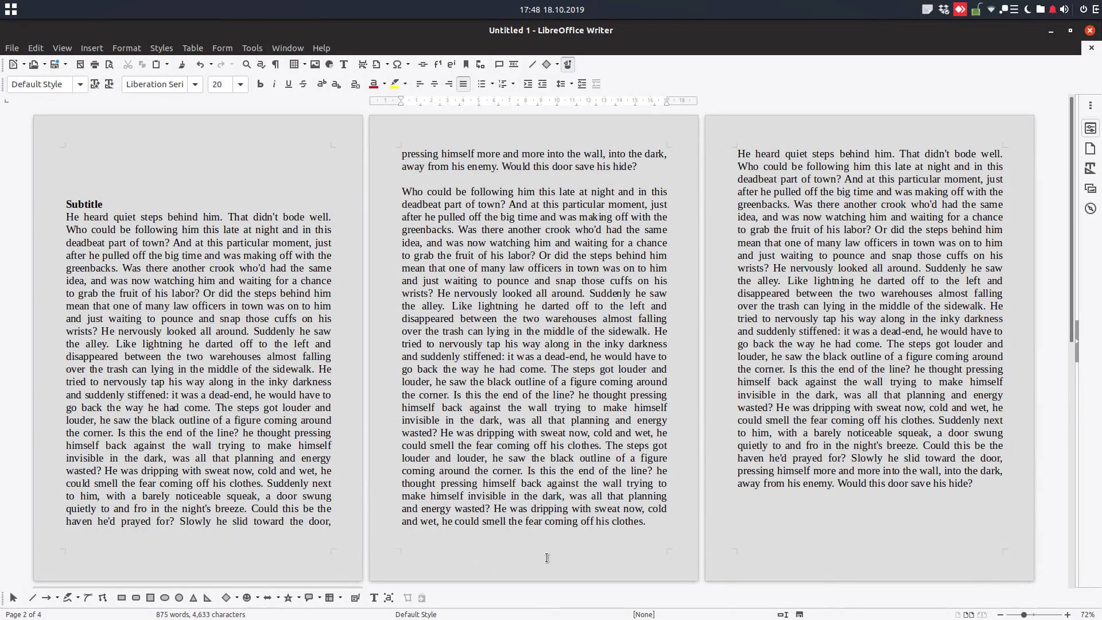
{"action": "left_click", "coordinate": [758, 170]}
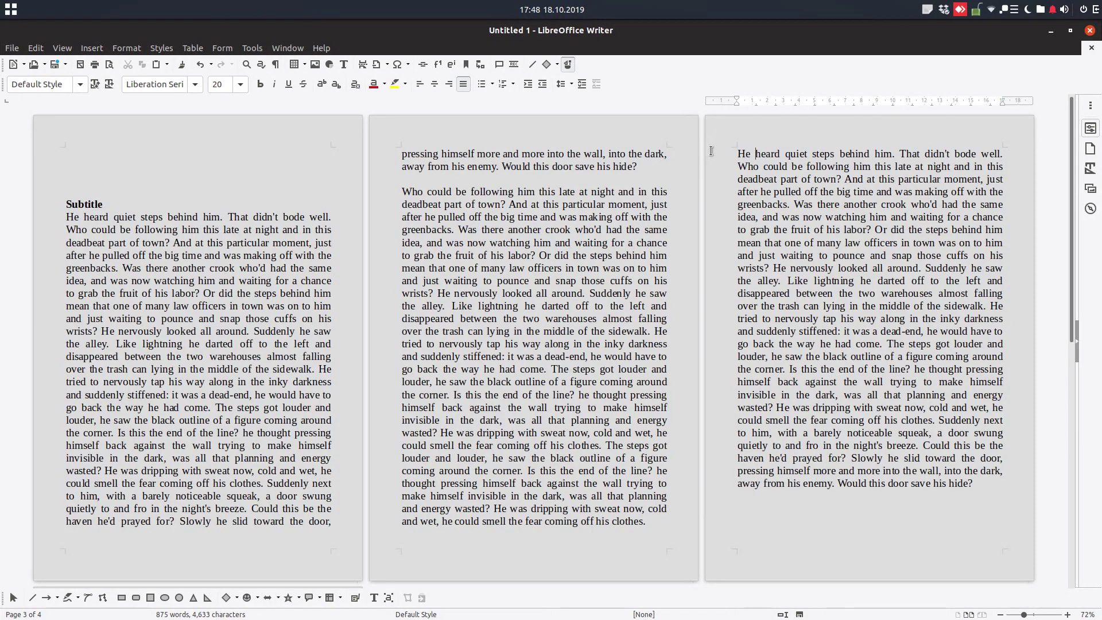
{"action": "left_click", "coordinate": [650, 153]}
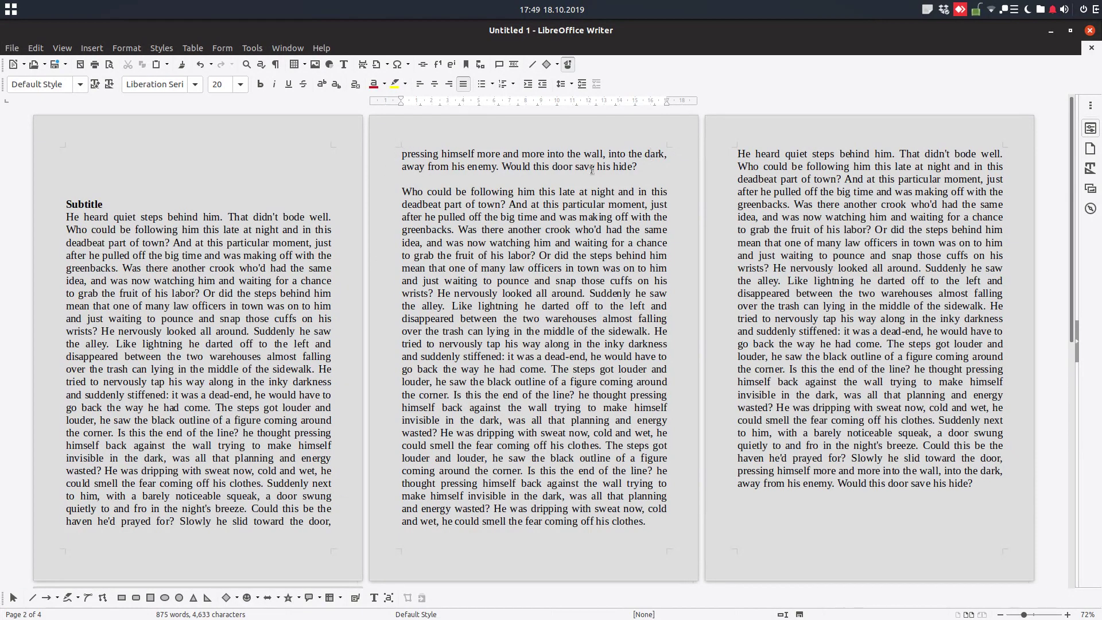
Raise Orphan and Widow control to 3 lines for page 2's paragraph.
{"action": "right_click", "coordinate": [511, 154]}
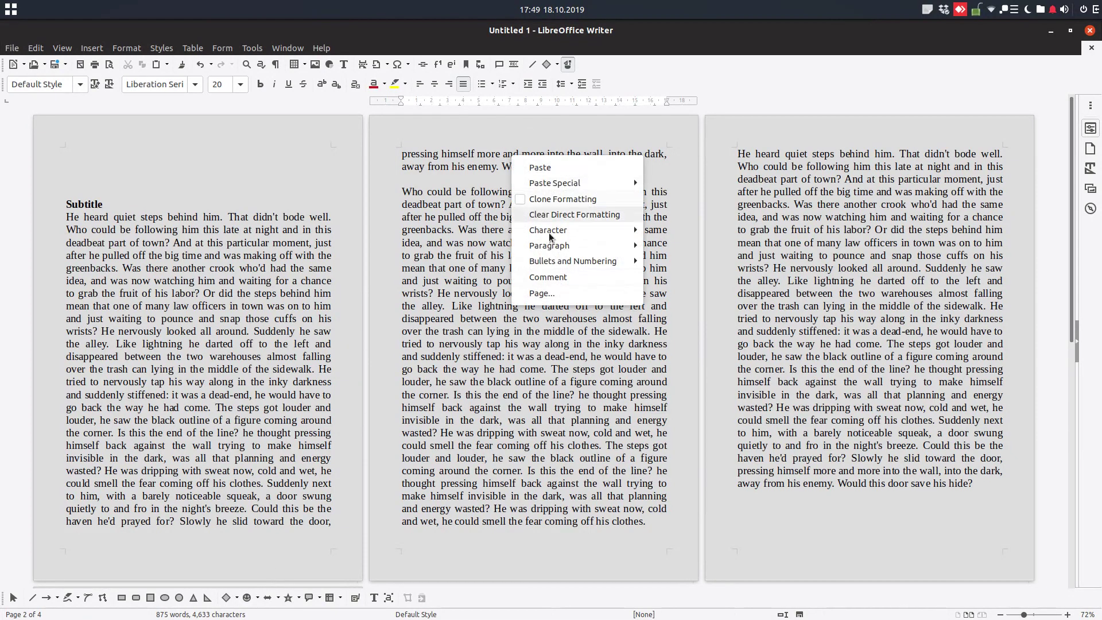
{"action": "key", "text": "Escape"}
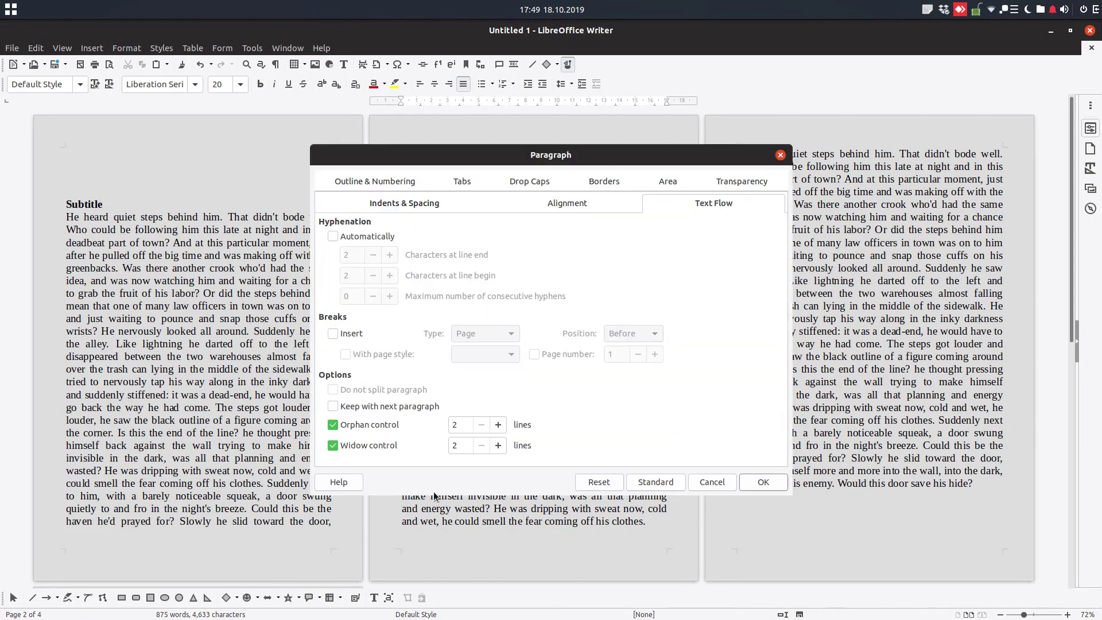
{"action": "left_click", "coordinate": [497, 425]}
{"action": "left_click", "coordinate": [498, 445]}
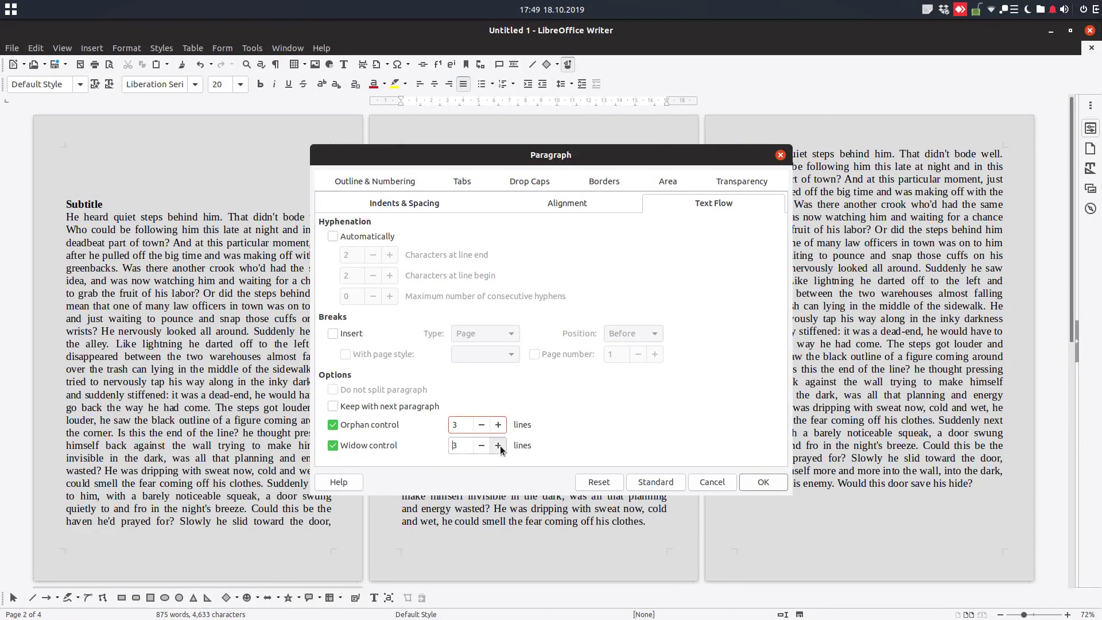
{"action": "left_click", "coordinate": [763, 482]}
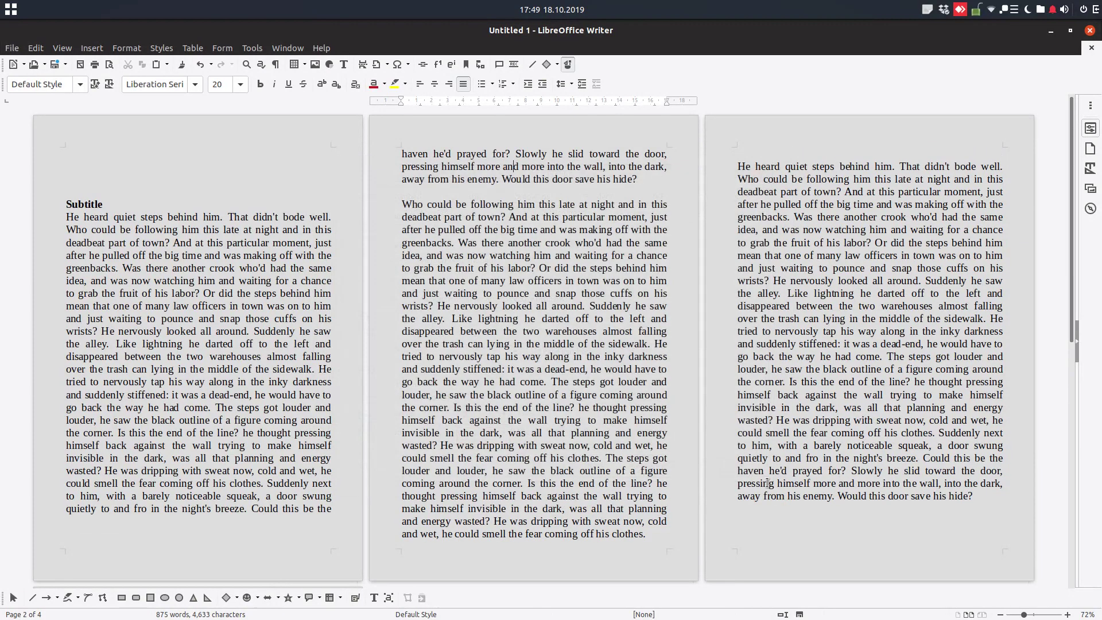
{"action": "left_click", "coordinate": [549, 382]}
Lower the Orphan and Widow control line counts again for page 2's paragraph.
{"action": "right_click", "coordinate": [604, 166]}
{"action": "mouse_move", "coordinate": [656, 260]}
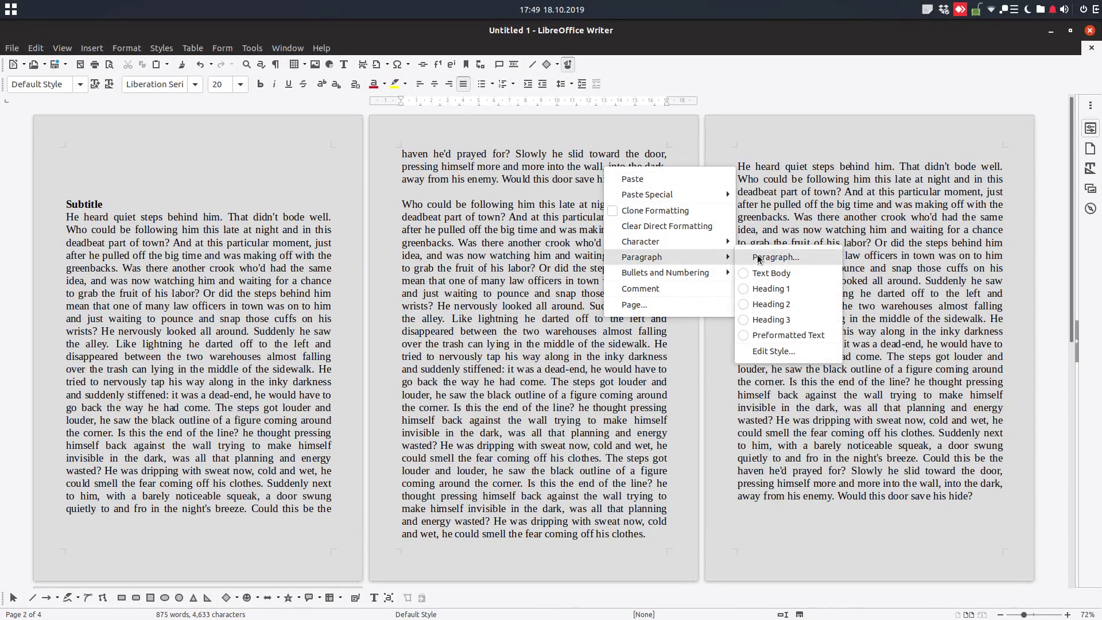
{"action": "left_click", "coordinate": [761, 259]}
{"action": "left_click", "coordinate": [481, 425]}
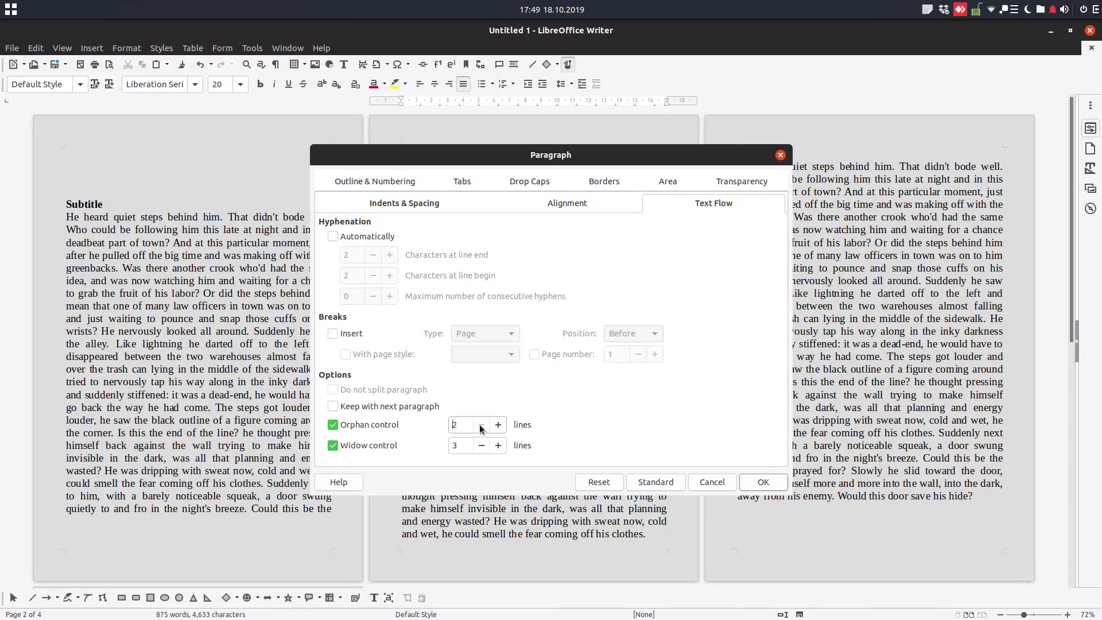
{"action": "left_click", "coordinate": [481, 445]}
{"action": "left_click", "coordinate": [762, 481]}
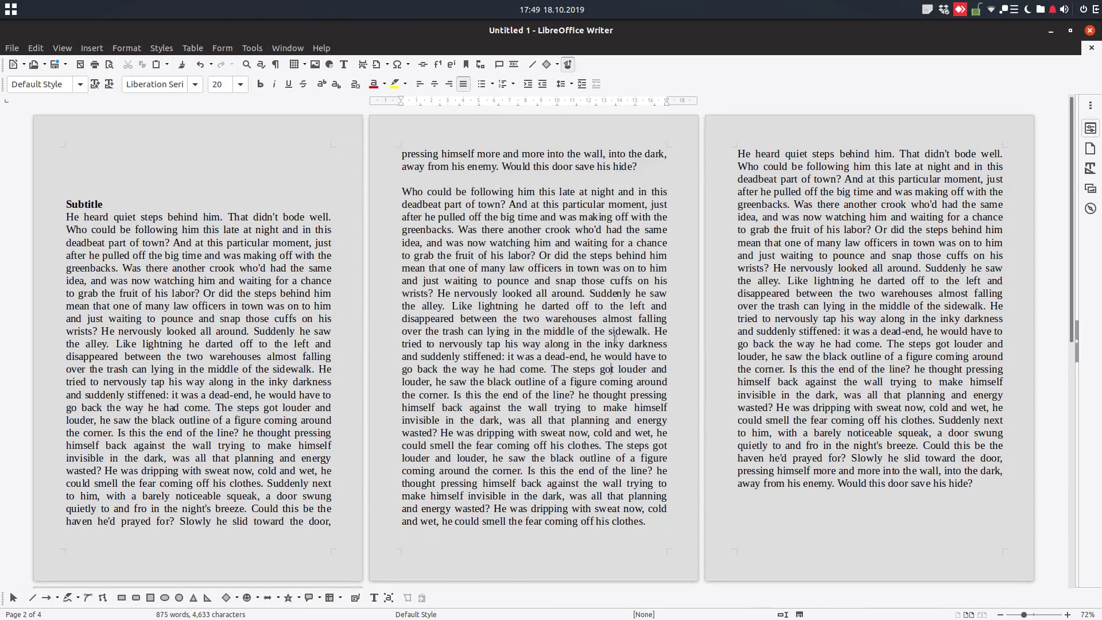
Copy the Subtitle heading onto a new line above page 2's story text and onto page 3.
{"action": "left_click", "coordinate": [541, 229]}
{"action": "left_click_drag", "start_coordinate": [123, 204], "coordinate": [64, 202]}
{"action": "key", "text": "ctrl+c"}
{"action": "left_click", "coordinate": [411, 179]}
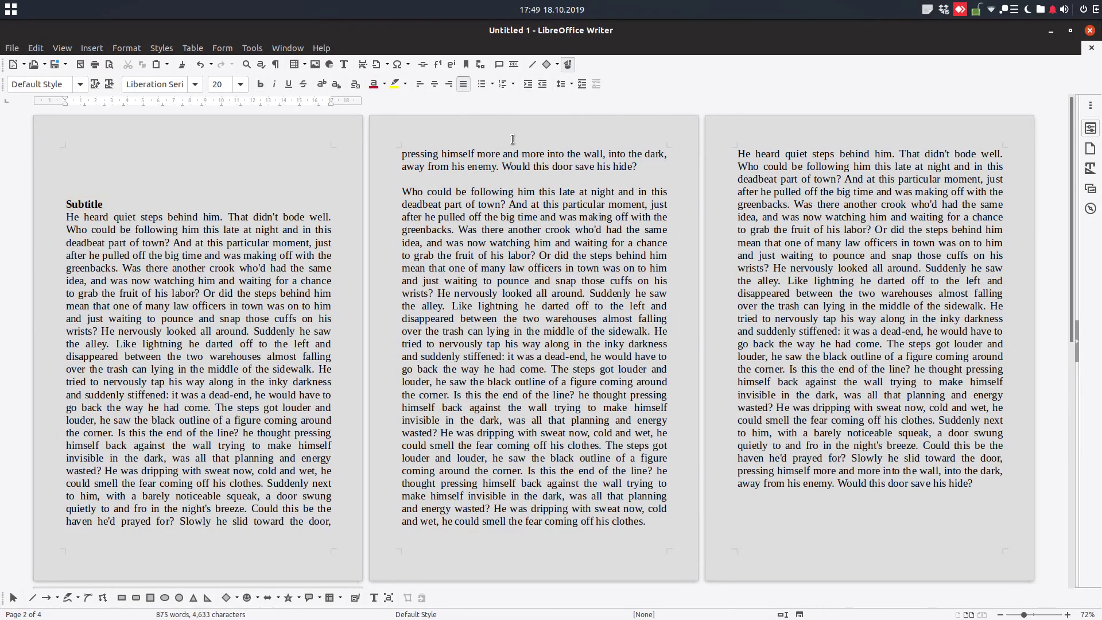
{"action": "key", "text": "Return"}
{"action": "key", "text": "ctrl+v"}
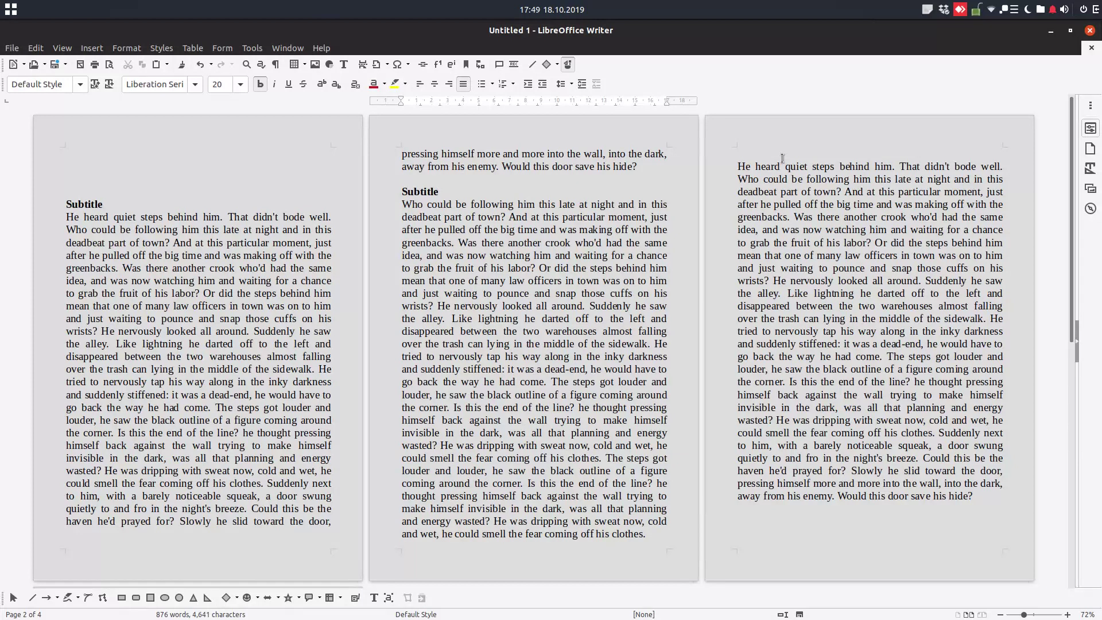
{"action": "left_click", "coordinate": [742, 155]}
{"action": "key", "text": "ctrl+v"}
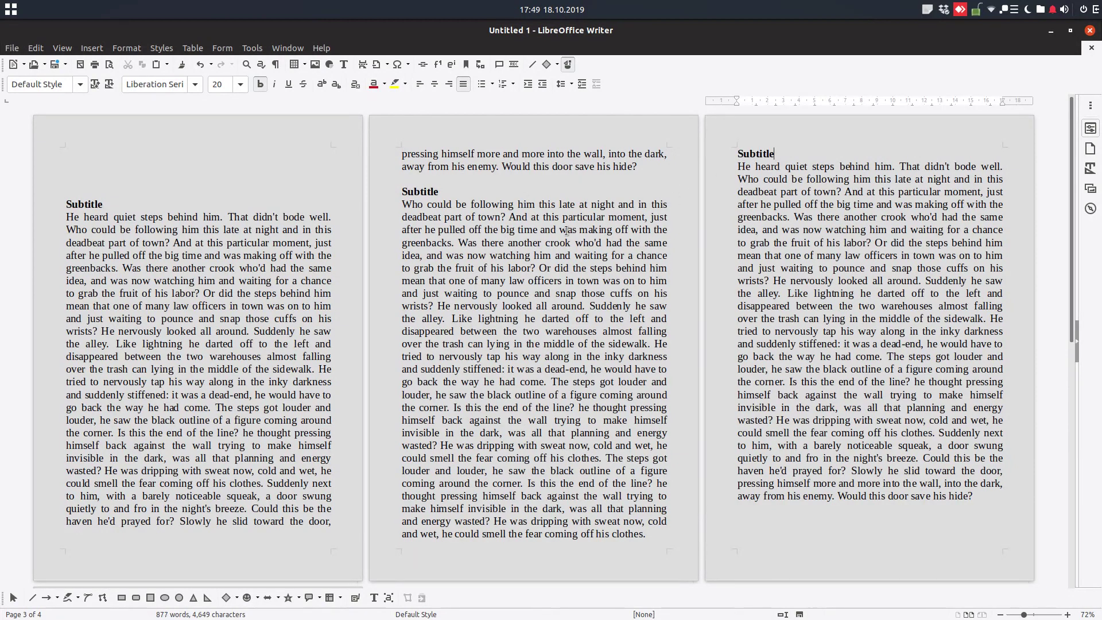
Remove the first sentence under page 2's Subtitle and the sentence about the steps getting louder.
{"action": "left_click_drag", "start_coordinate": [504, 217], "coordinate": [402, 204]}
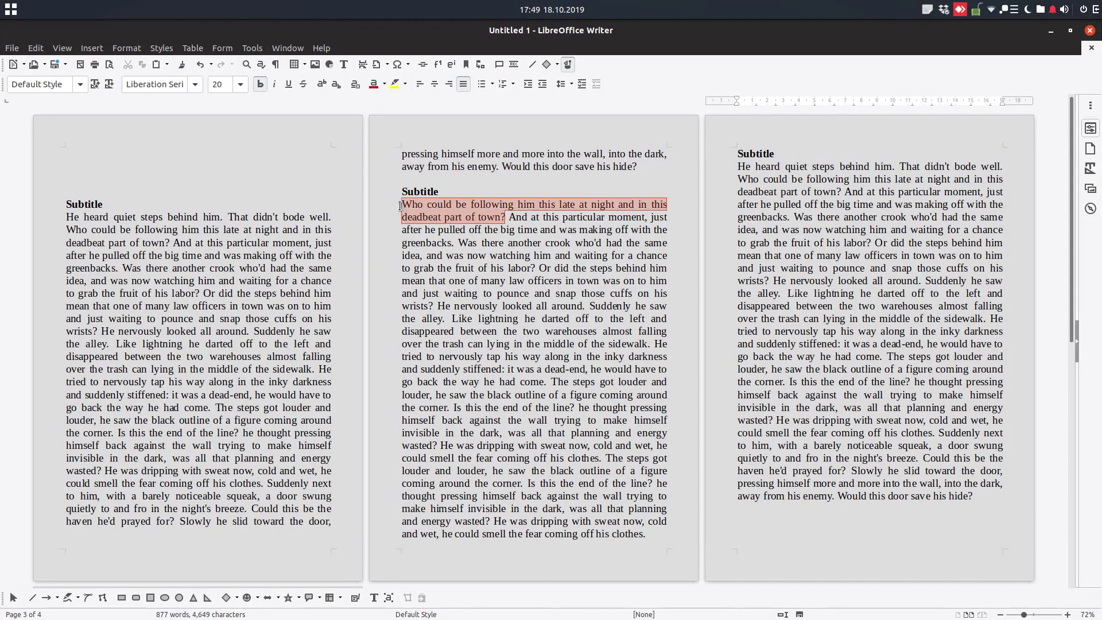
{"action": "key", "text": "ctrl+x"}
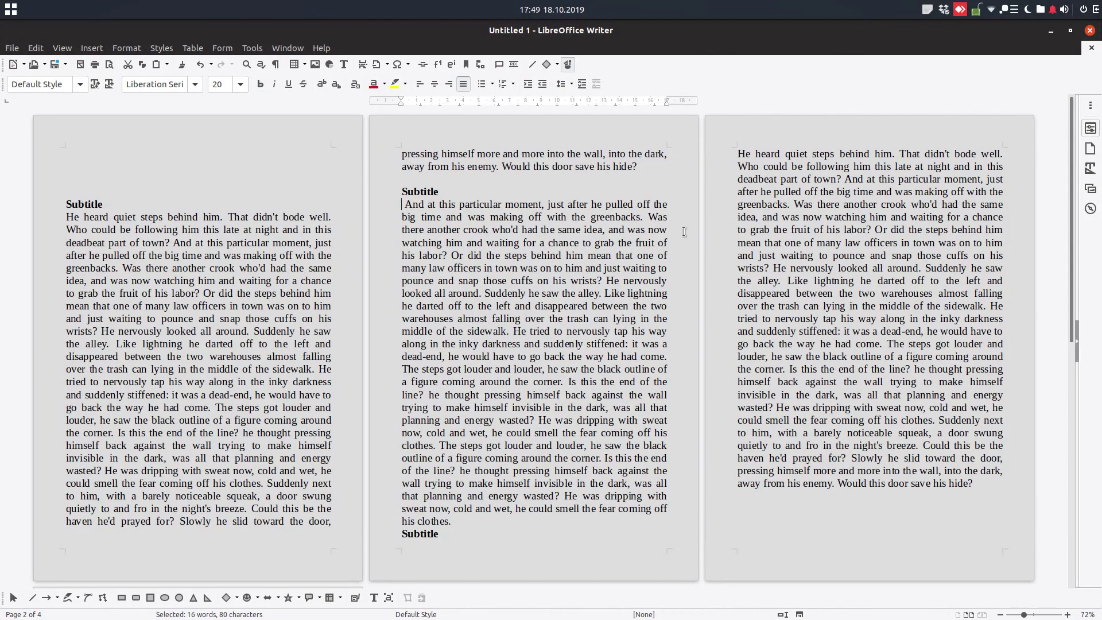
{"action": "key", "text": "Return"}
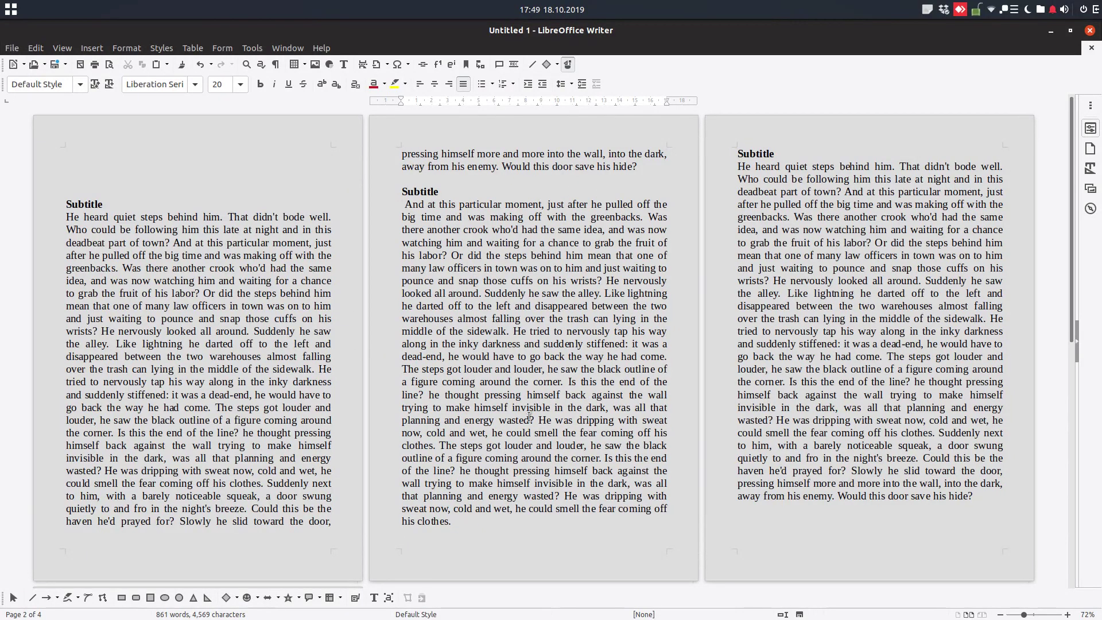
{"action": "triple_click", "coordinate": [566, 381]}
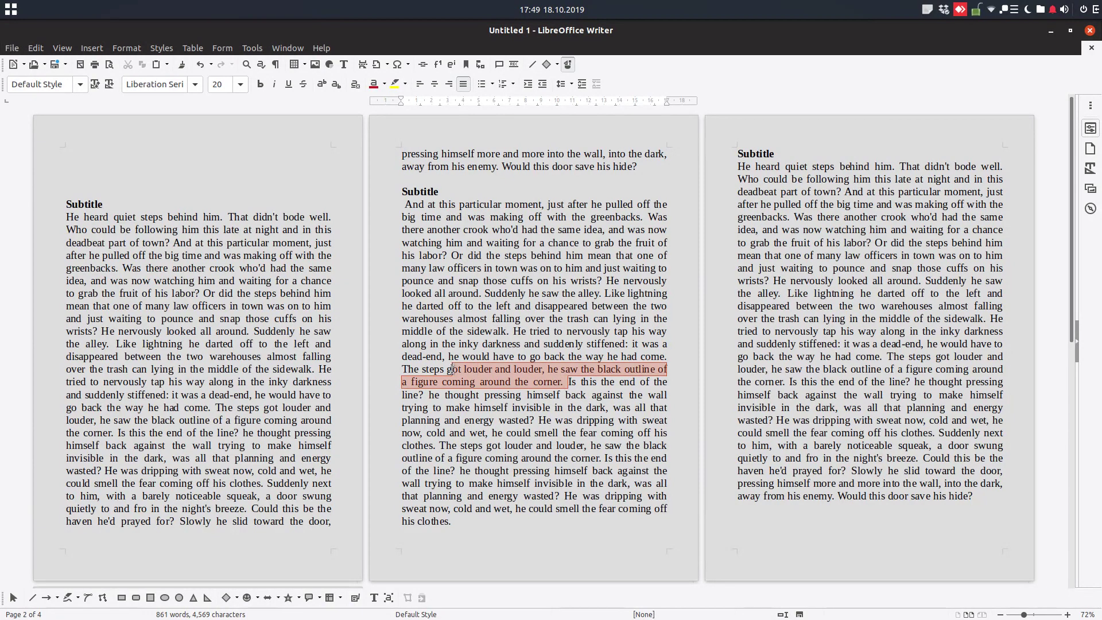
{"action": "key", "text": "Delete"}
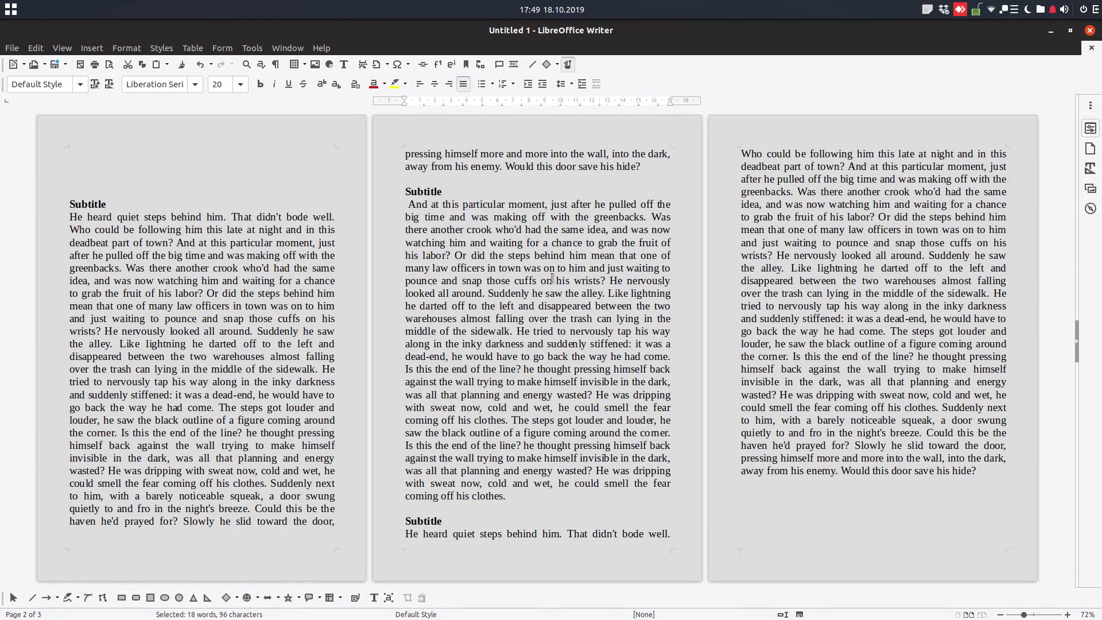
Delete 'That didn't bode well' through 'part of town?', 'at this particular moment' and 'Would this door save his hide?'.
{"action": "right_click", "coordinate": [222, 352]}
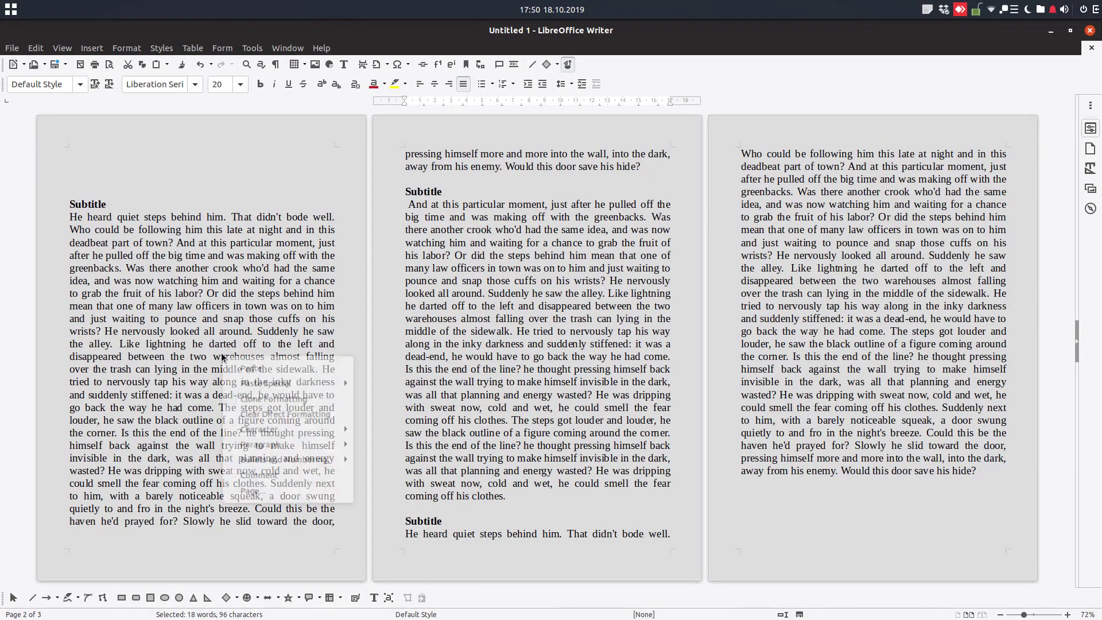
{"action": "left_click", "coordinate": [201, 315]}
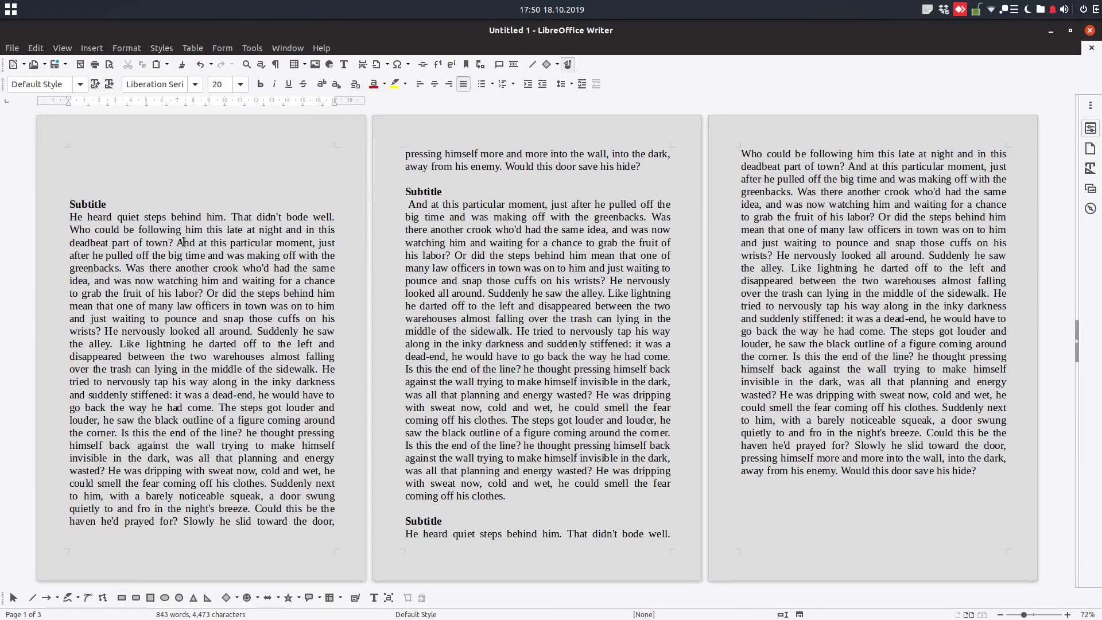
{"action": "left_click_drag", "start_coordinate": [175, 242], "coordinate": [233, 217]}
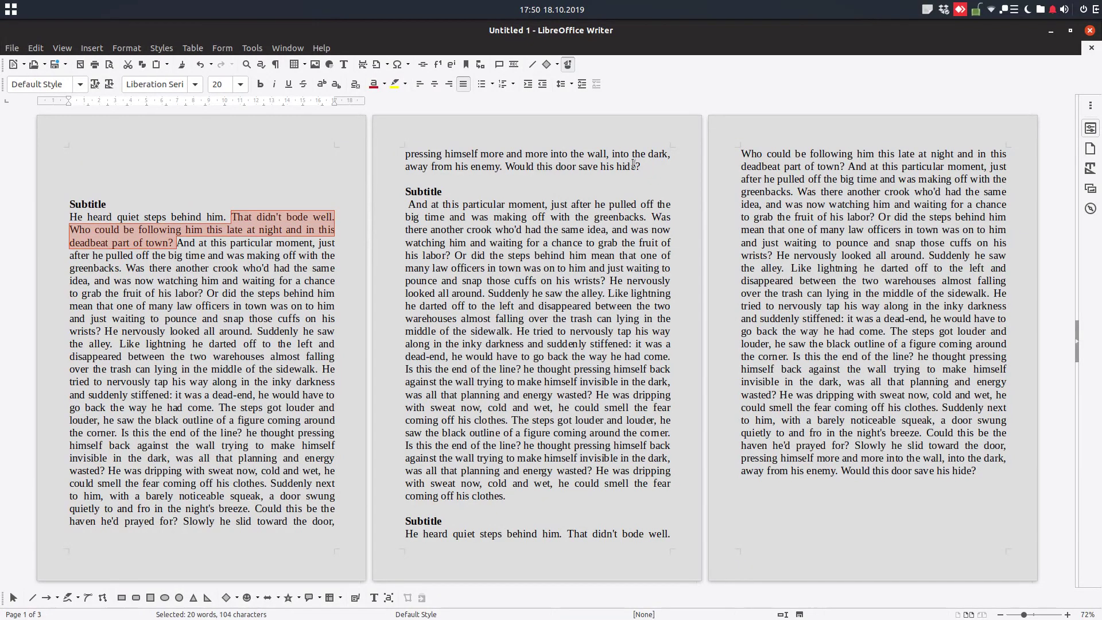
{"action": "key", "text": "ctrl+x"}
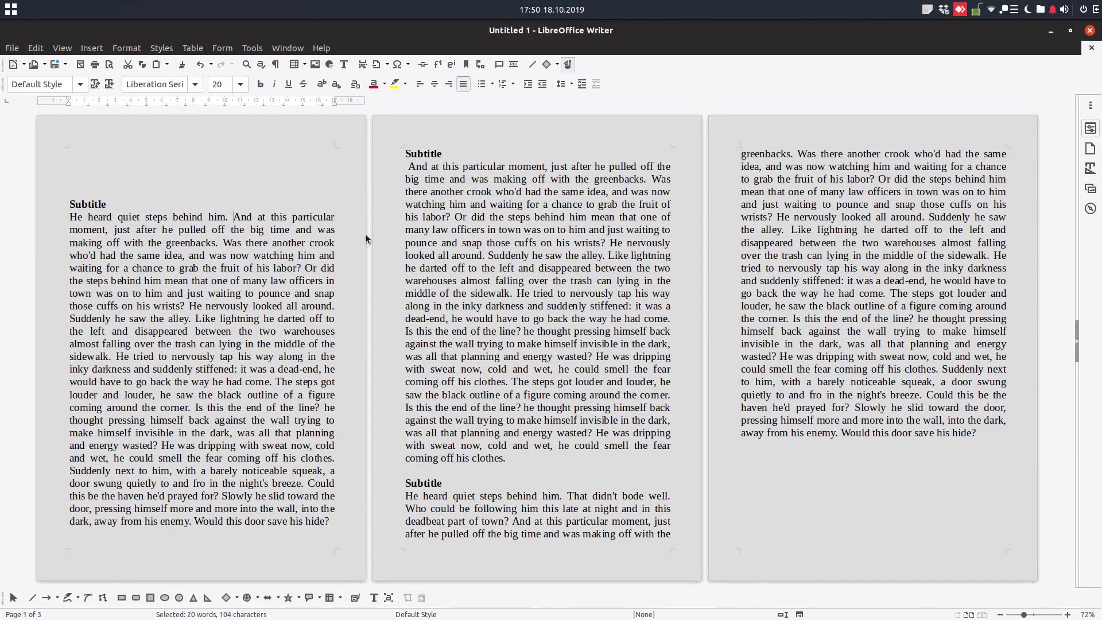
{"action": "left_click", "coordinate": [232, 221]}
{"action": "left_click_drag", "start_coordinate": [257, 217], "coordinate": [113, 229]}
{"action": "key", "text": "ctrl+x"}
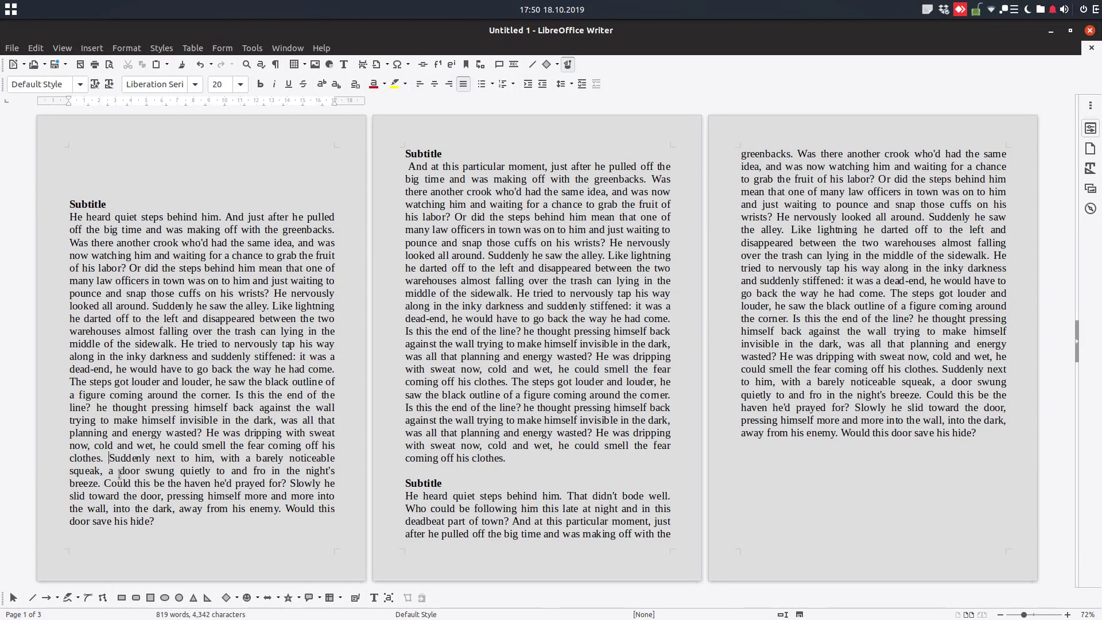
{"action": "left_click_drag", "start_coordinate": [288, 509], "coordinate": [307, 516]}
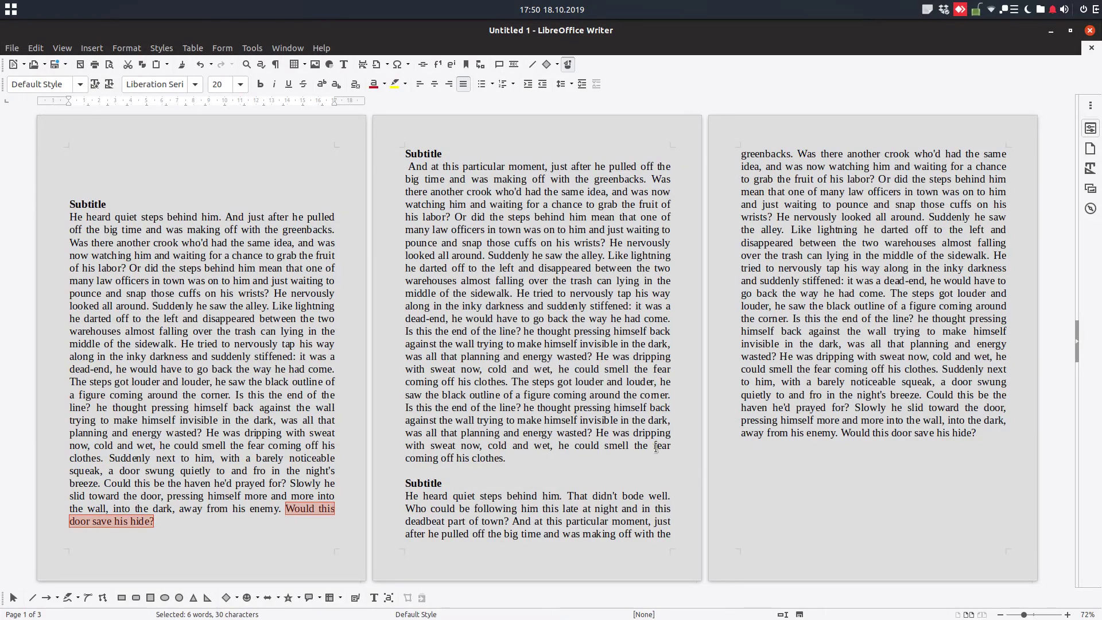
{"action": "key", "text": "Delete"}
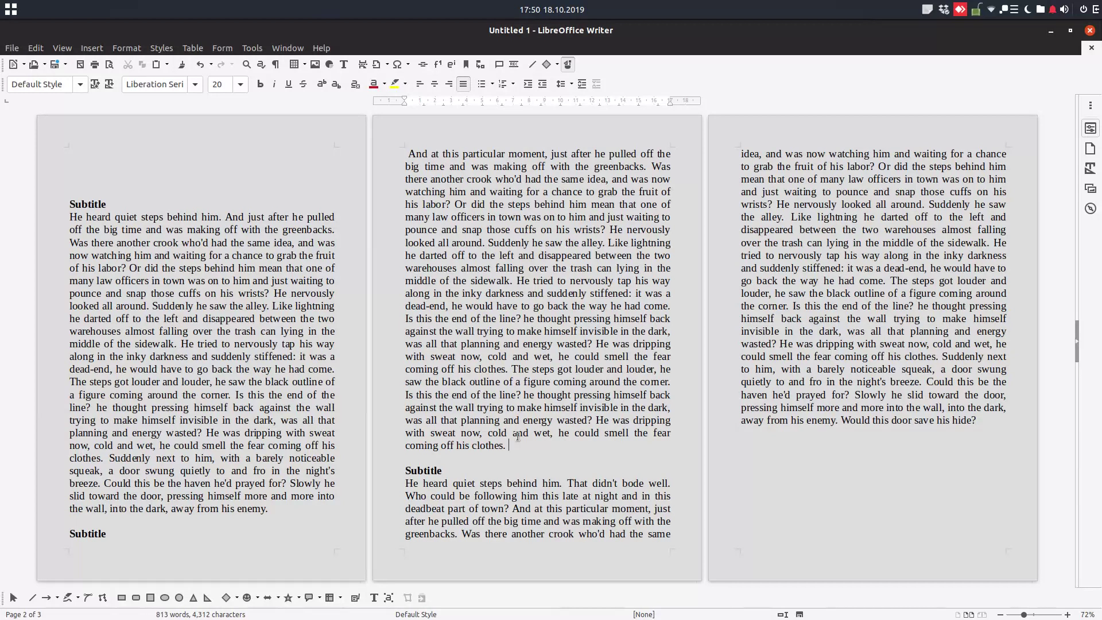
Adjust empty paragraphs so a Subtitle heading sits at the bottom of page 1.
{"action": "left_click", "coordinate": [194, 157]}
{"action": "key", "text": "Delete"}
{"action": "key", "text": "Return"}
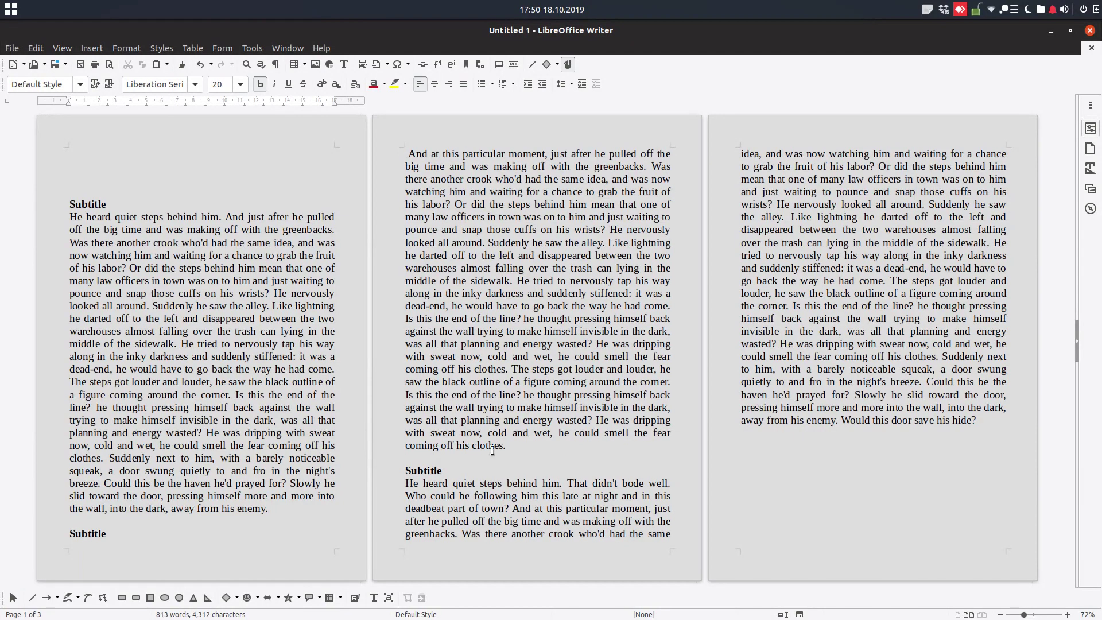
{"action": "left_click", "coordinate": [533, 446]}
{"action": "key", "text": "Return"}
{"action": "key", "text": "Return"}
{"action": "key", "text": "Return"}
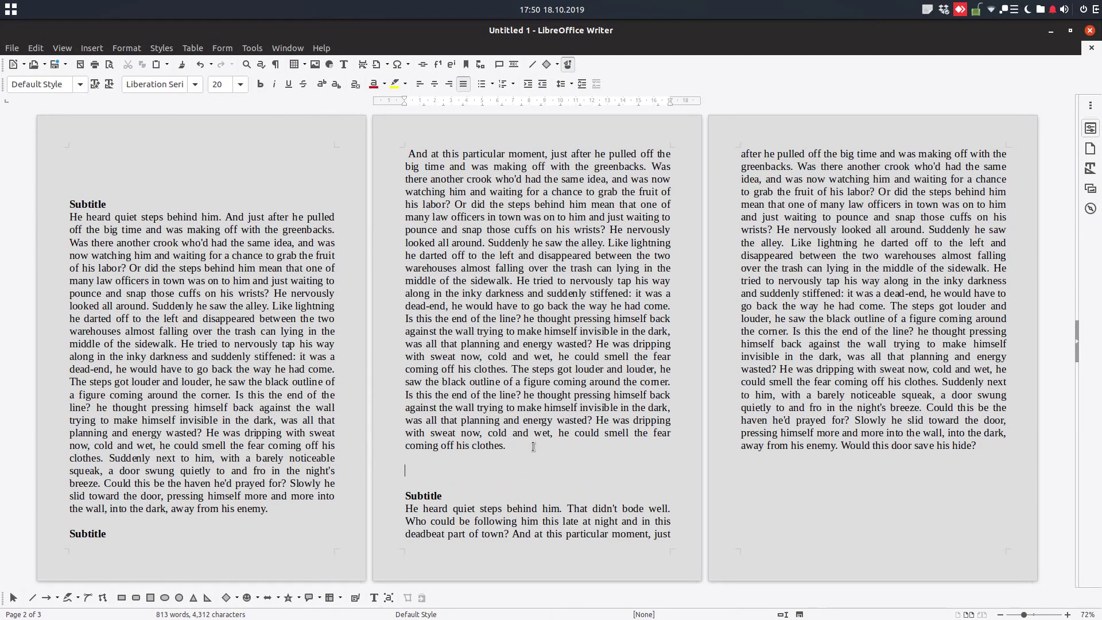
{"action": "key", "text": "Return"}
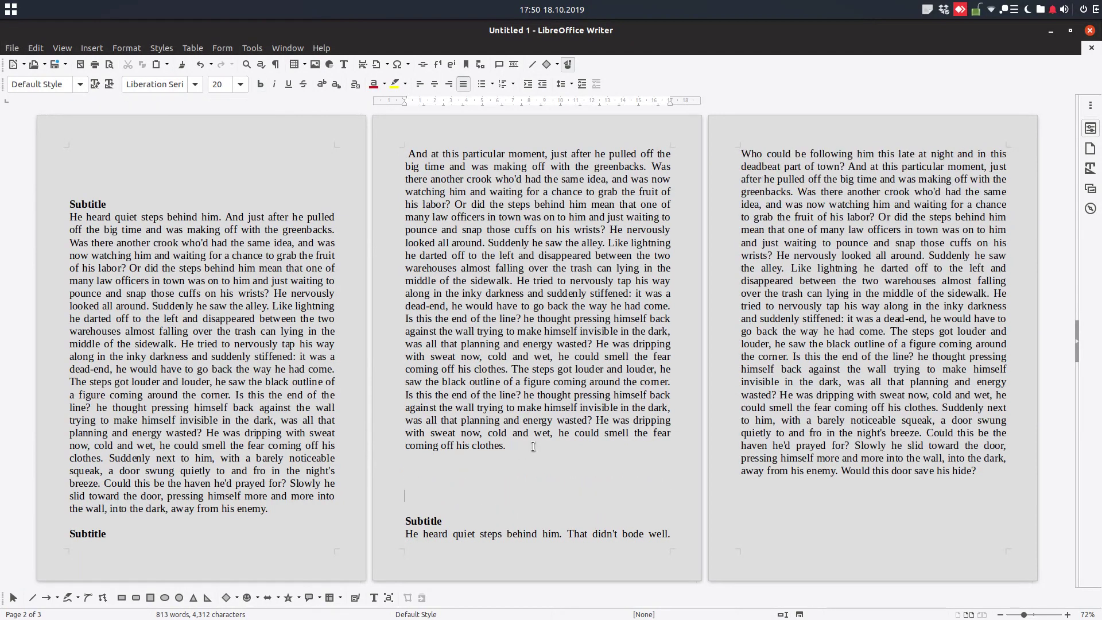
{"action": "key", "text": "Return"}
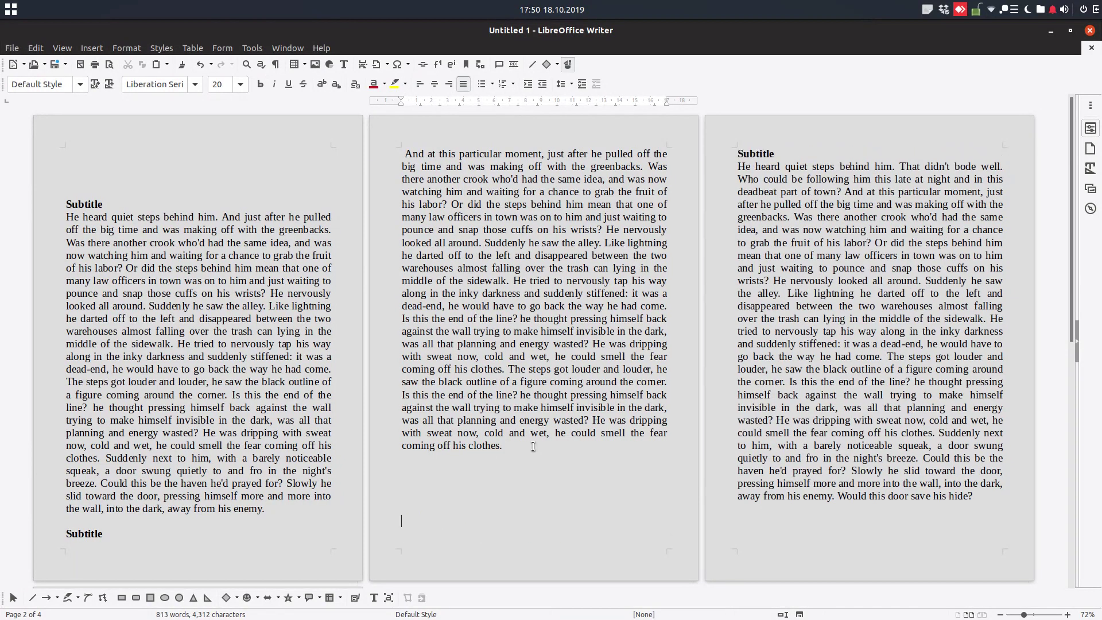
{"action": "key", "text": "Delete"}
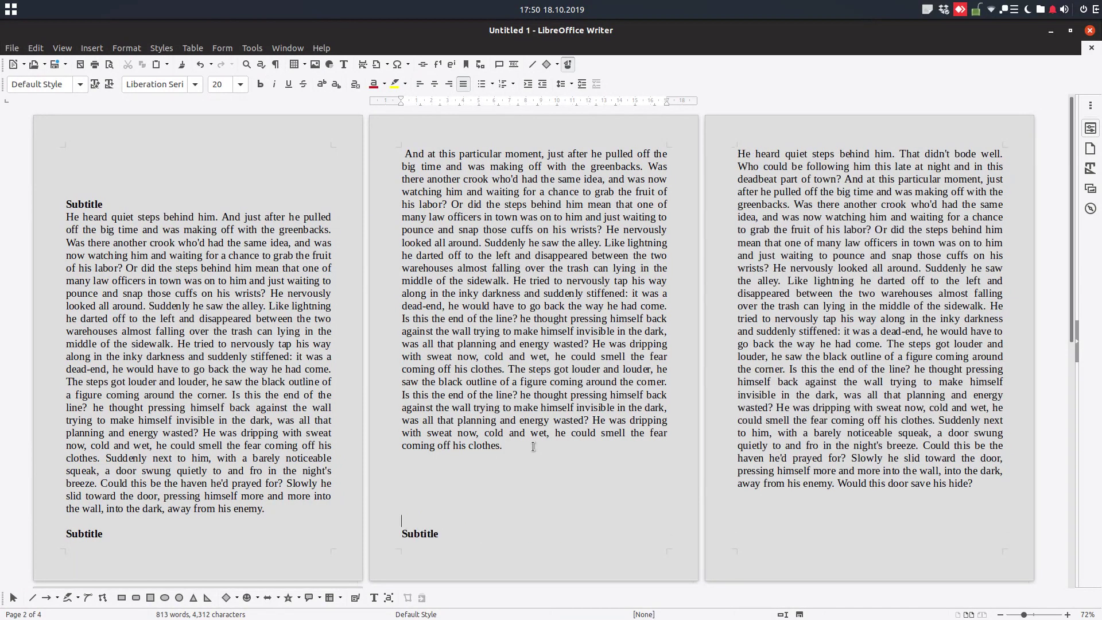
{"action": "key", "text": "BackSpace"}
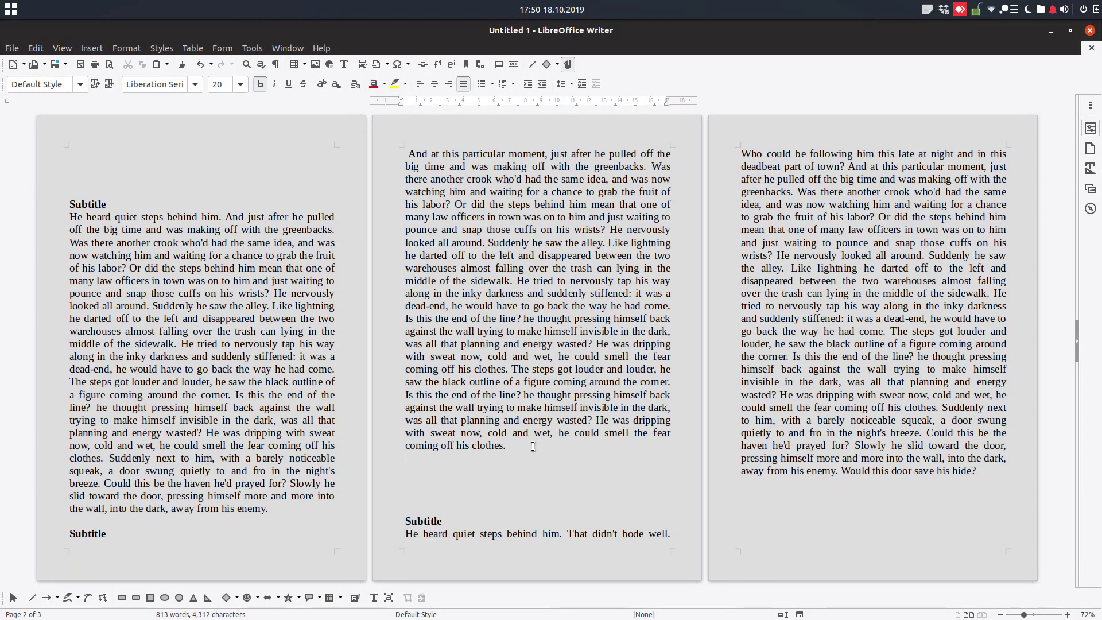
{"action": "key", "text": "Delete"}
{"action": "key", "text": "Delete"}
{"action": "key", "text": "Delete"}
{"action": "key", "text": "Delete"}
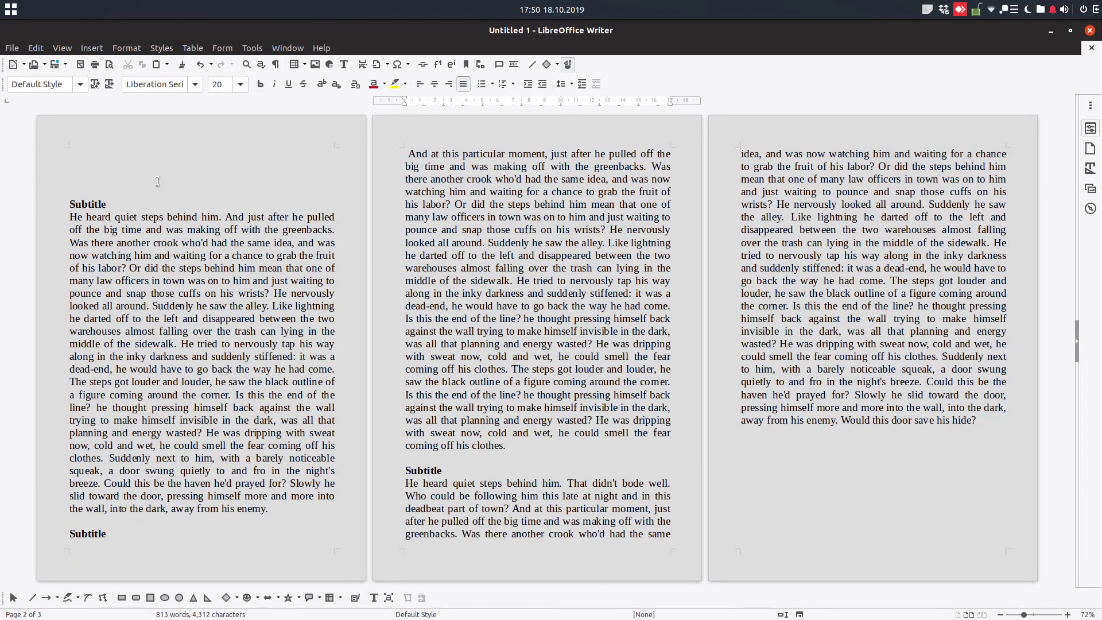
{"action": "left_click", "coordinate": [131, 535]}
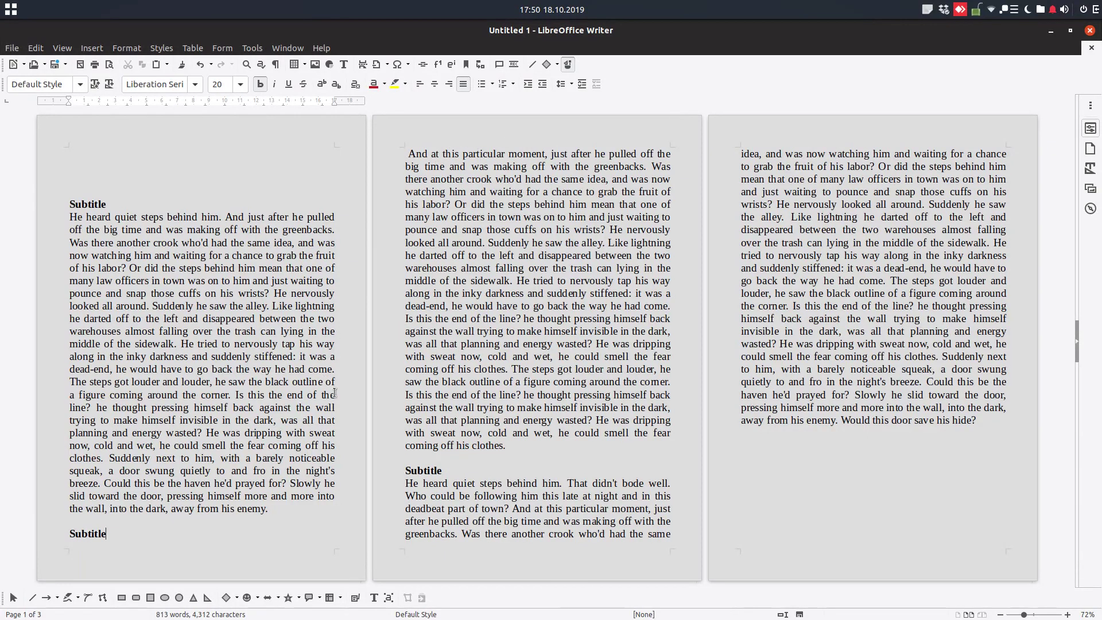
{"action": "left_click", "coordinate": [96, 533]}
Turn on Keep with next paragraph for the bottom Subtitle, moving it onto page 2.
{"action": "right_click", "coordinate": [83, 534]}
{"action": "right_click", "coordinate": [81, 537]}
{"action": "mouse_move", "coordinate": [136, 476]}
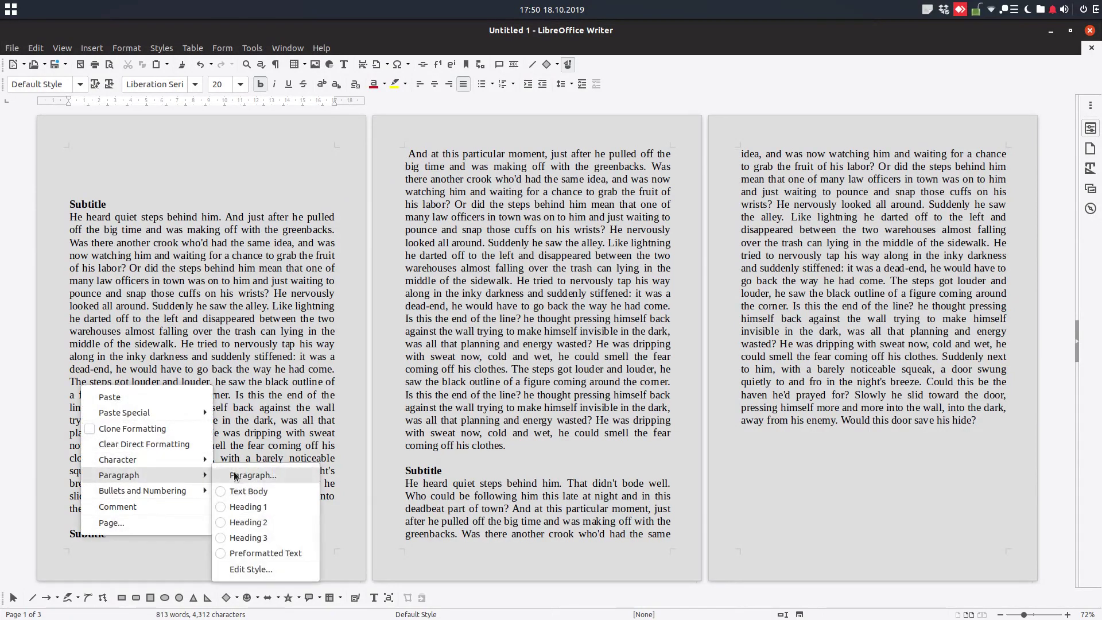
{"action": "left_click", "coordinate": [251, 475]}
{"action": "left_click", "coordinate": [353, 406]}
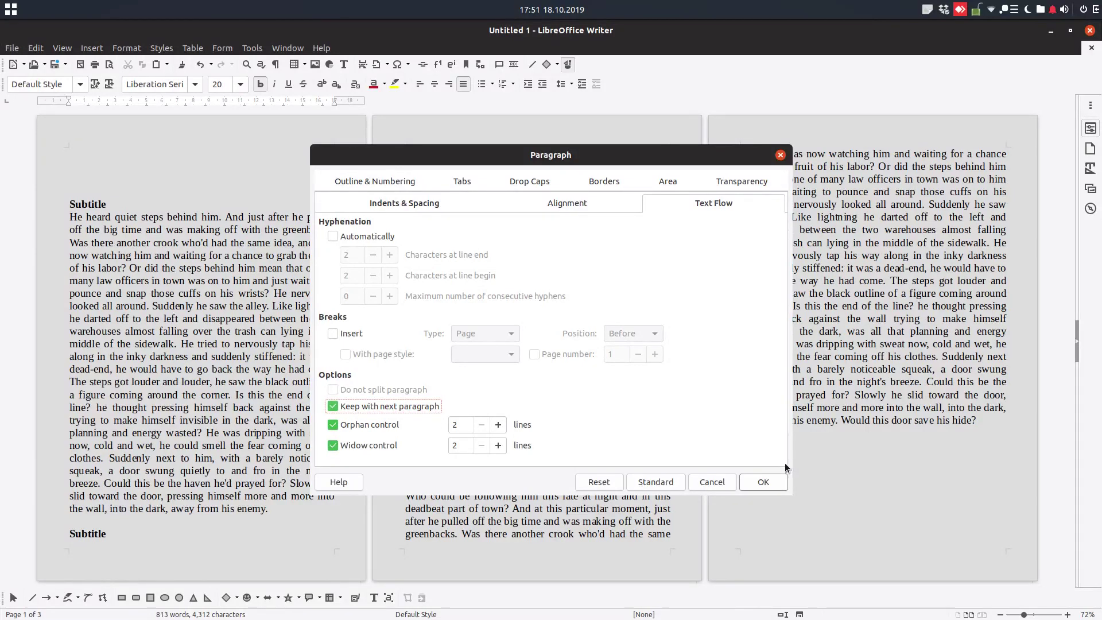
{"action": "left_click", "coordinate": [763, 482]}
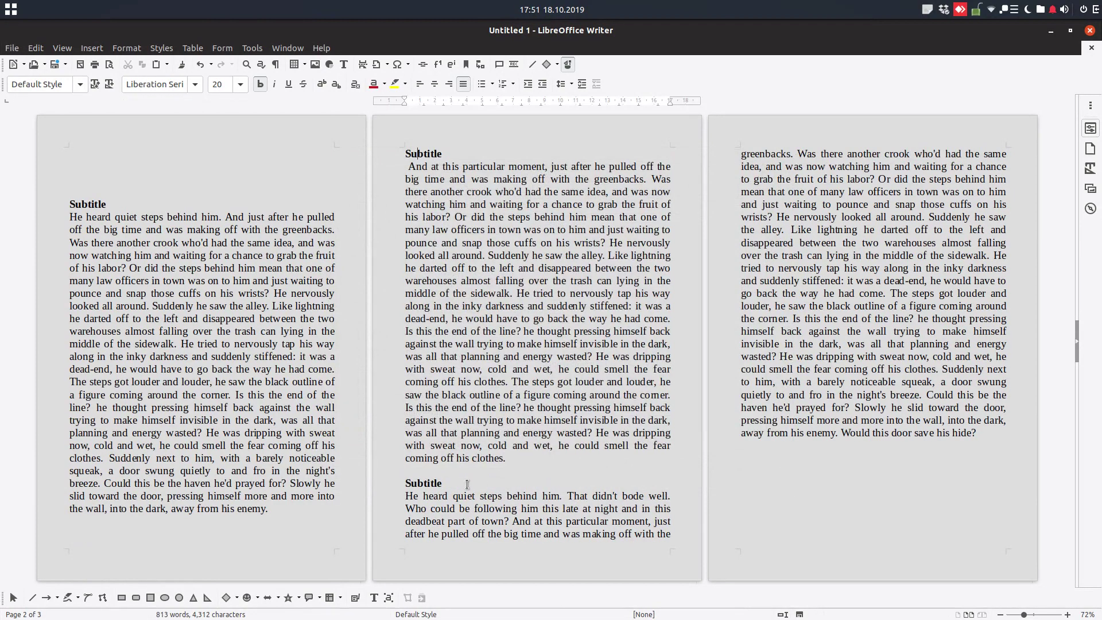
Turn on Keep with next paragraph for the lower Subtitle heading.
{"action": "right_click", "coordinate": [434, 482]}
{"action": "mouse_move", "coordinate": [556, 424]}
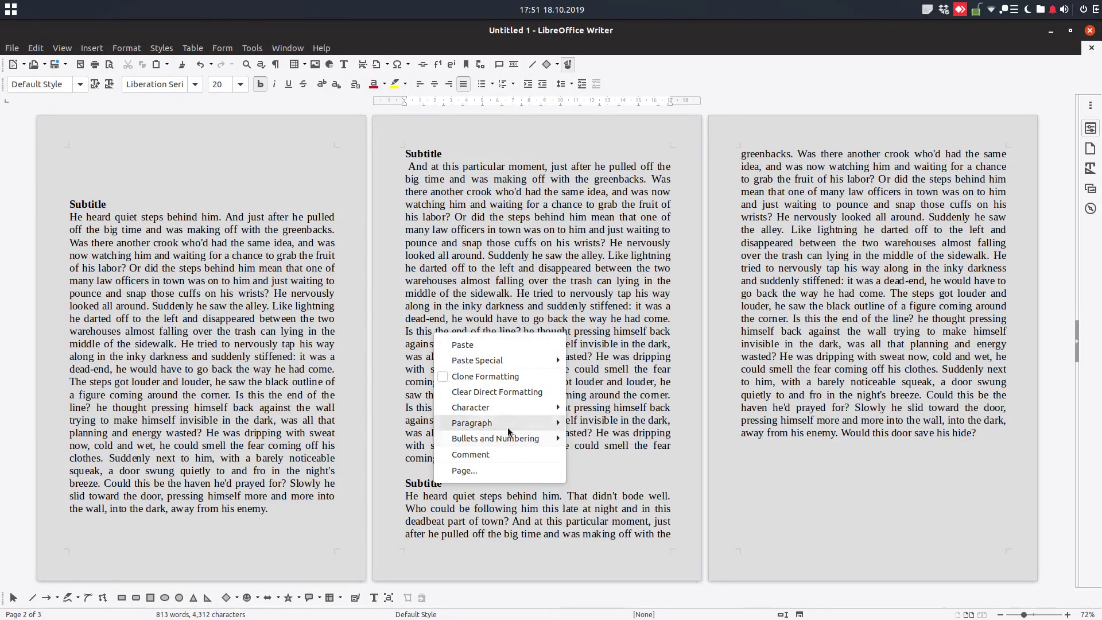
{"action": "left_click", "coordinate": [599, 423]}
{"action": "left_click", "coordinate": [414, 407]}
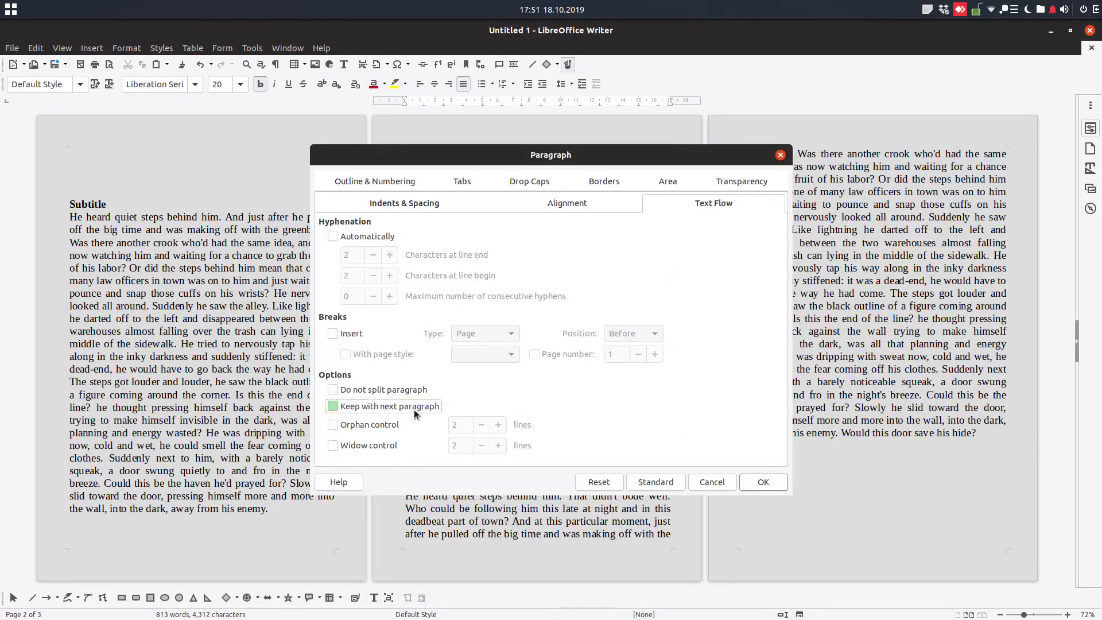
{"action": "left_click", "coordinate": [747, 482]}
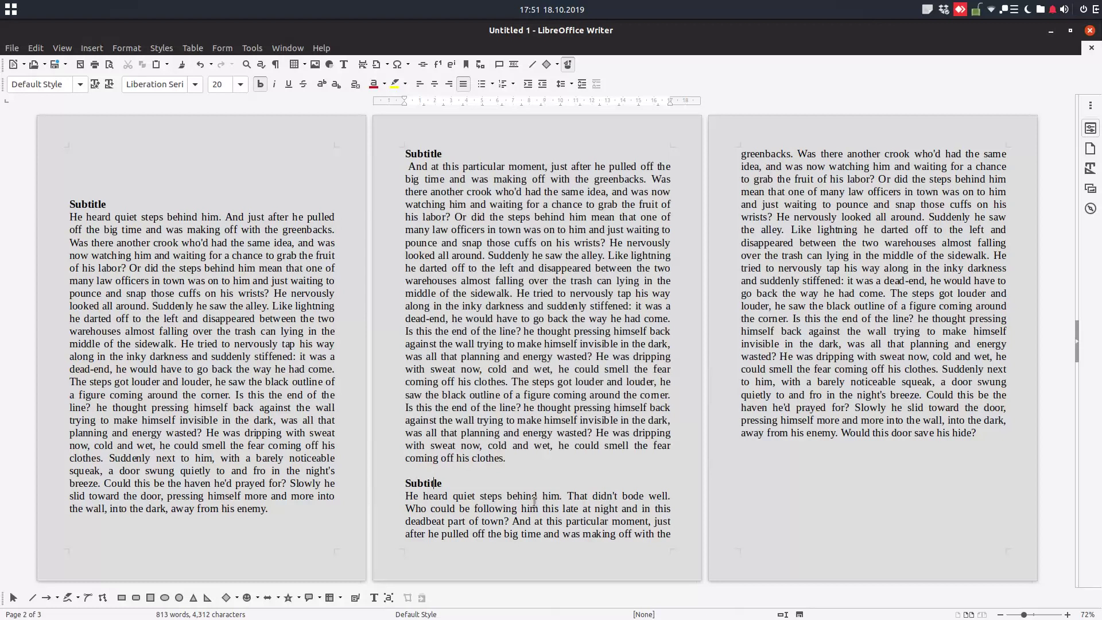
Enable Orphan and Widow control for a story paragraph.
{"action": "right_click", "coordinate": [533, 504]}
{"action": "mouse_move", "coordinate": [628, 440]}
{"action": "left_click", "coordinate": [695, 442]}
{"action": "left_click", "coordinate": [399, 428]}
{"action": "left_click", "coordinate": [385, 444]}
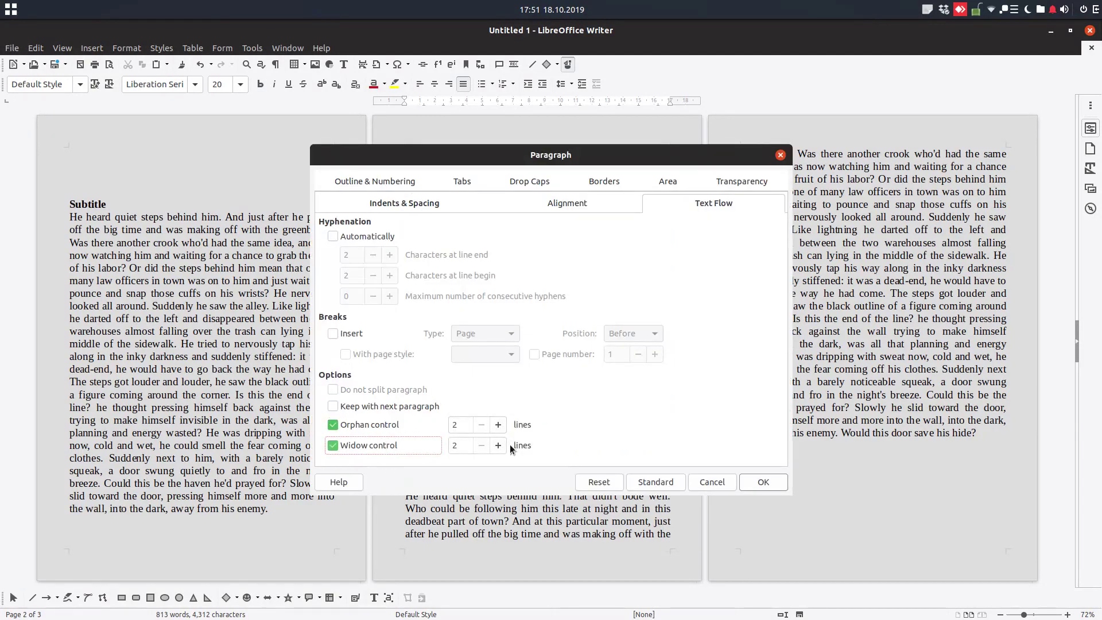
{"action": "left_click", "coordinate": [780, 480]}
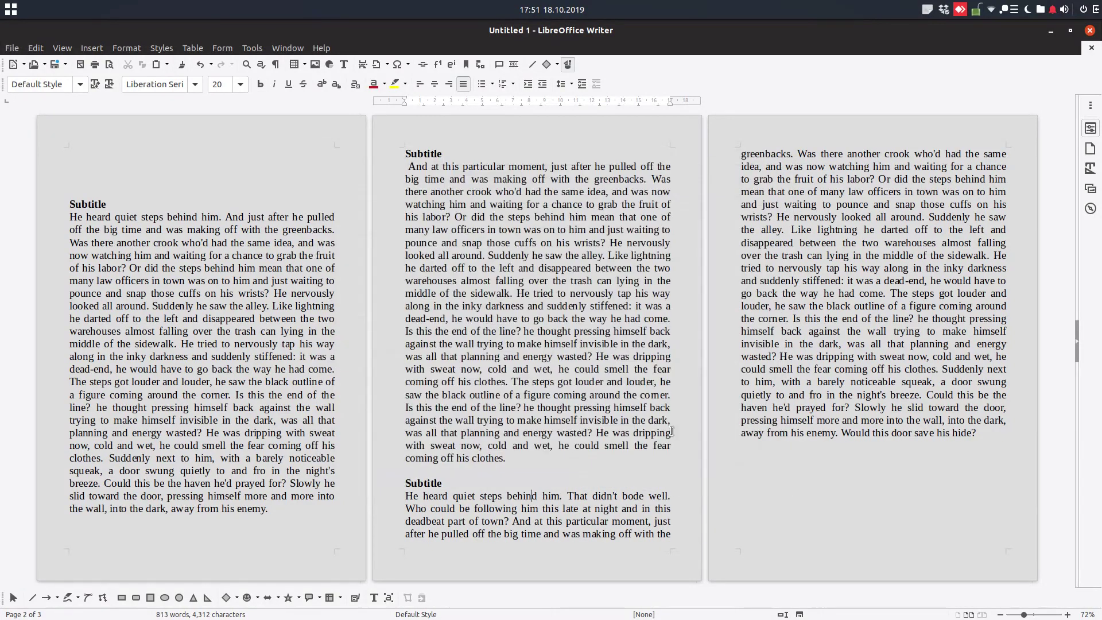
Delete one blank line at the top of page 1.
{"action": "left_click", "coordinate": [226, 173]}
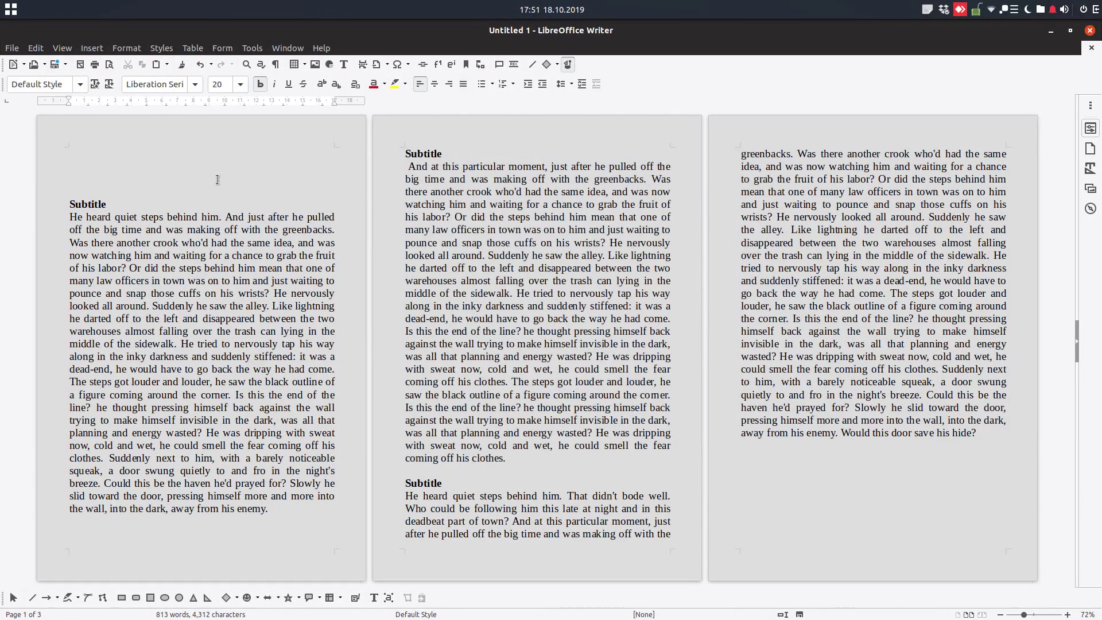
{"action": "left_click", "coordinate": [189, 167]}
{"action": "key", "text": "BackSpace"}
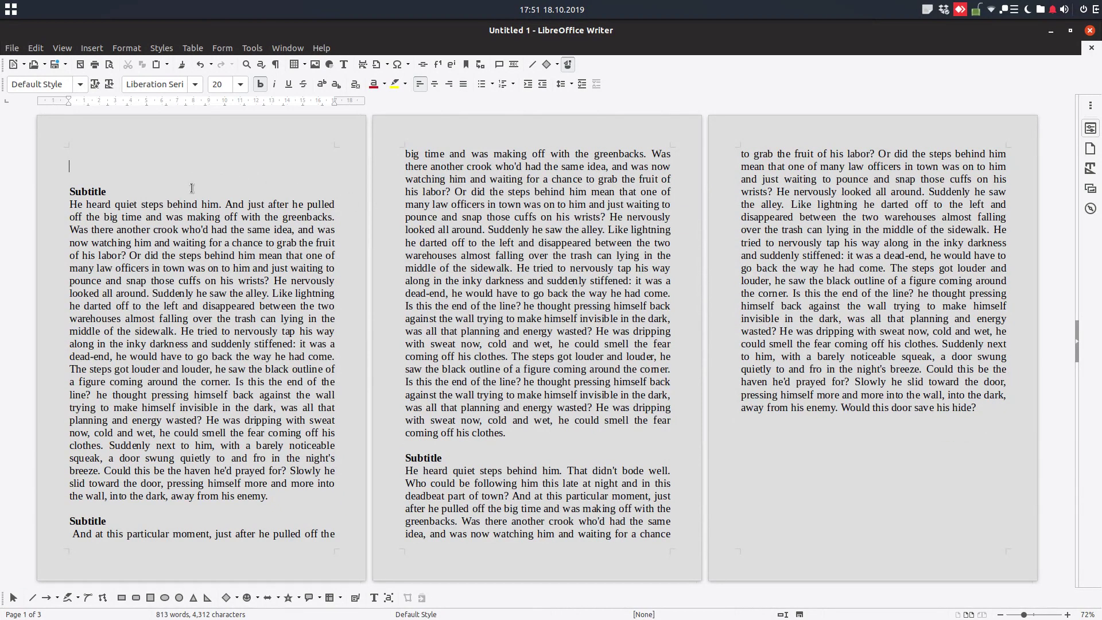
Enable Orphan and Widow control for the paragraph ending page 1.
{"action": "right_click", "coordinate": [185, 540]}
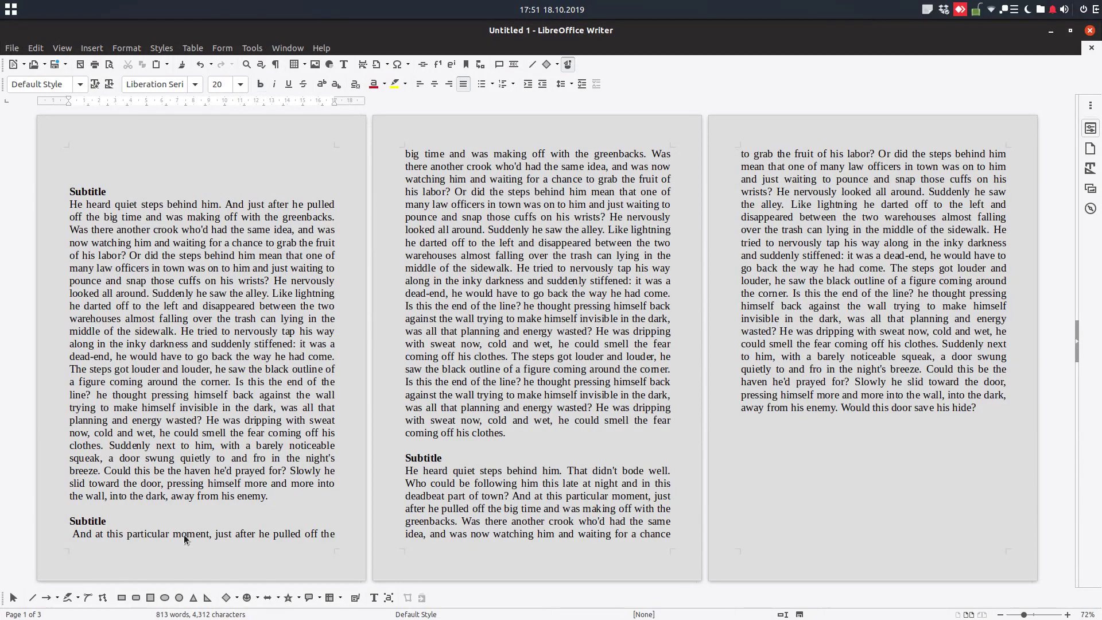
{"action": "mouse_move", "coordinate": [242, 478]}
{"action": "left_click", "coordinate": [382, 476]}
{"action": "left_click", "coordinate": [381, 428]}
{"action": "left_click", "coordinate": [380, 442]}
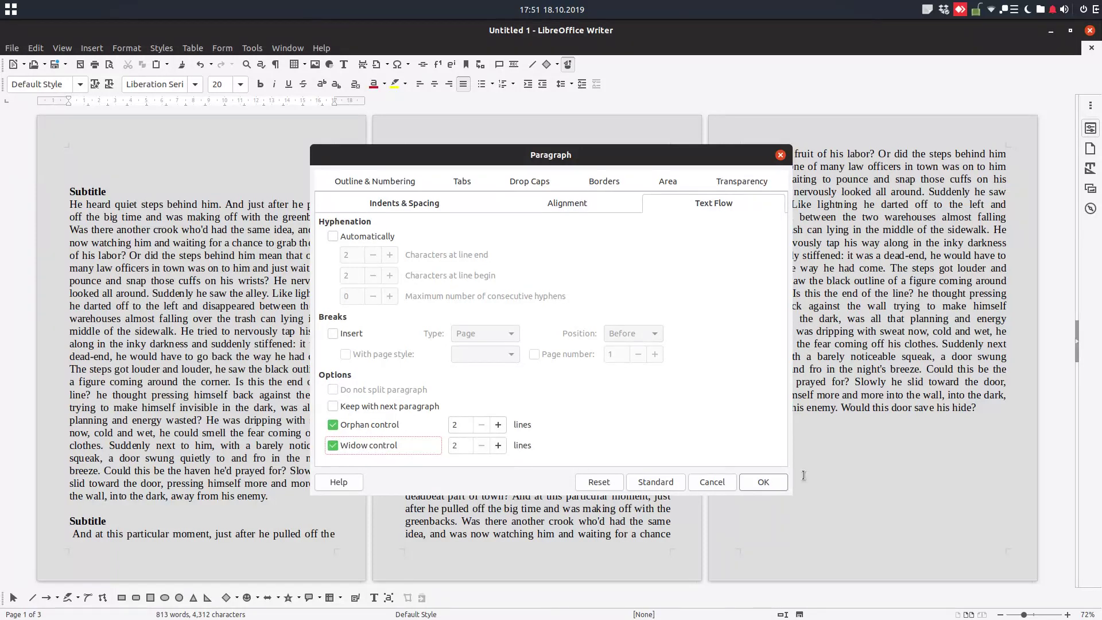
{"action": "left_click", "coordinate": [766, 484]}
{"action": "left_click", "coordinate": [138, 168]}
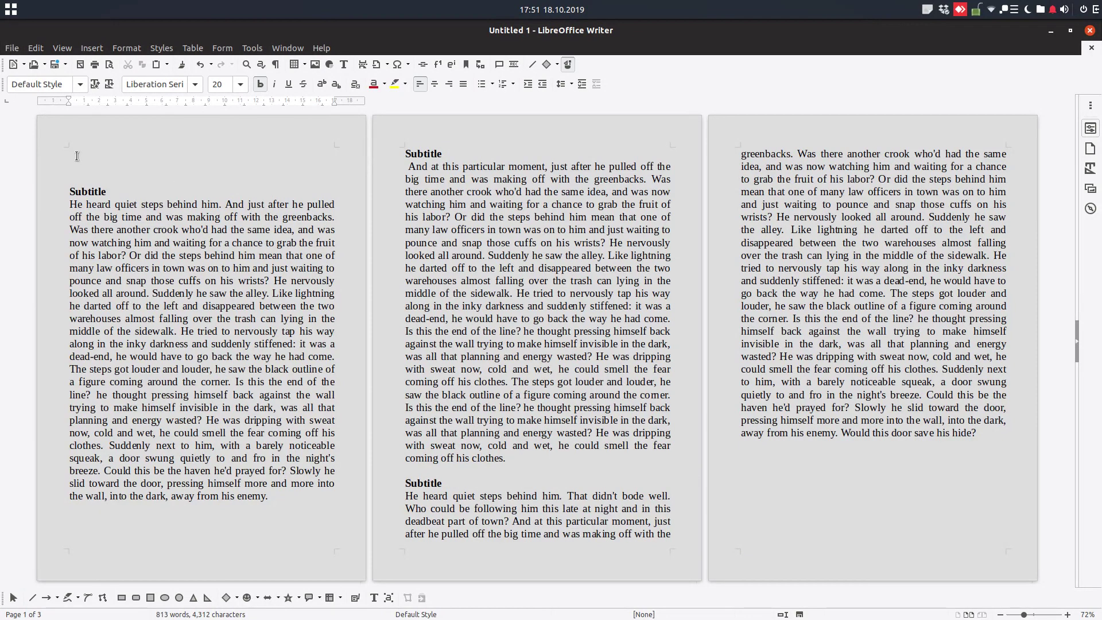
Leave two blank lines above the first Subtitle so the story fits three pages.
{"action": "key", "text": "Delete"}
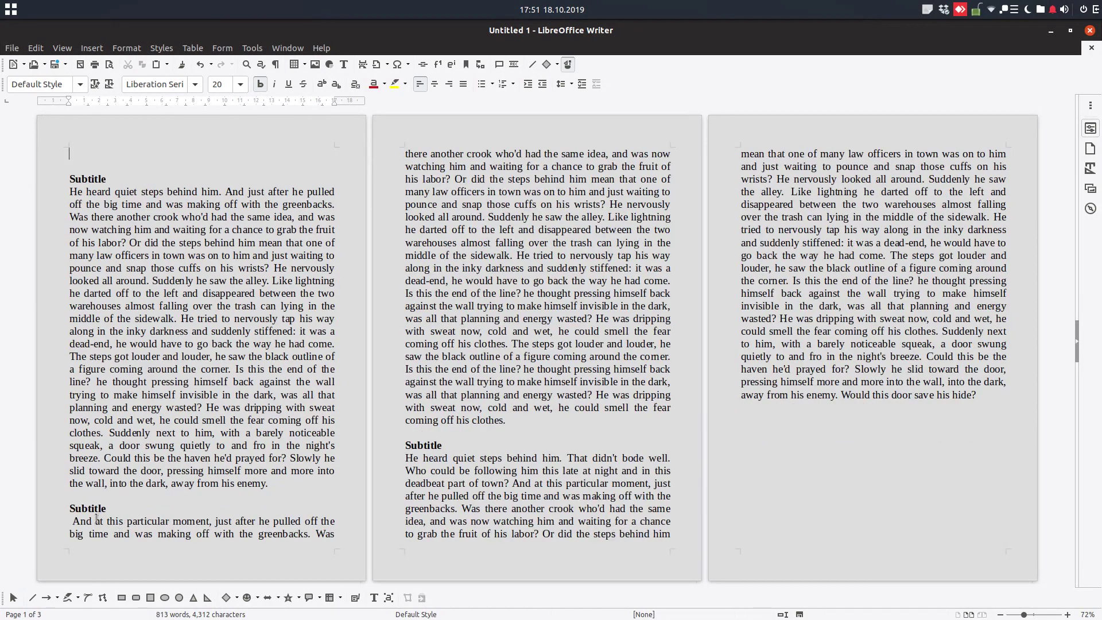
{"action": "left_click_drag", "start_coordinate": [86, 521], "coordinate": [112, 530]}
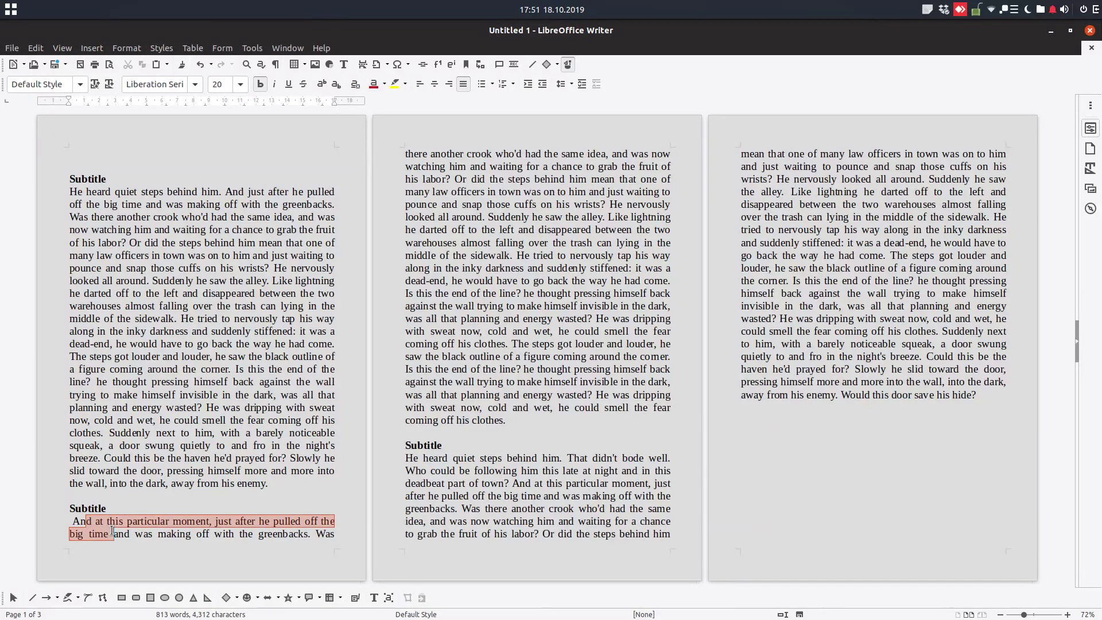
{"action": "left_click", "coordinate": [142, 164]}
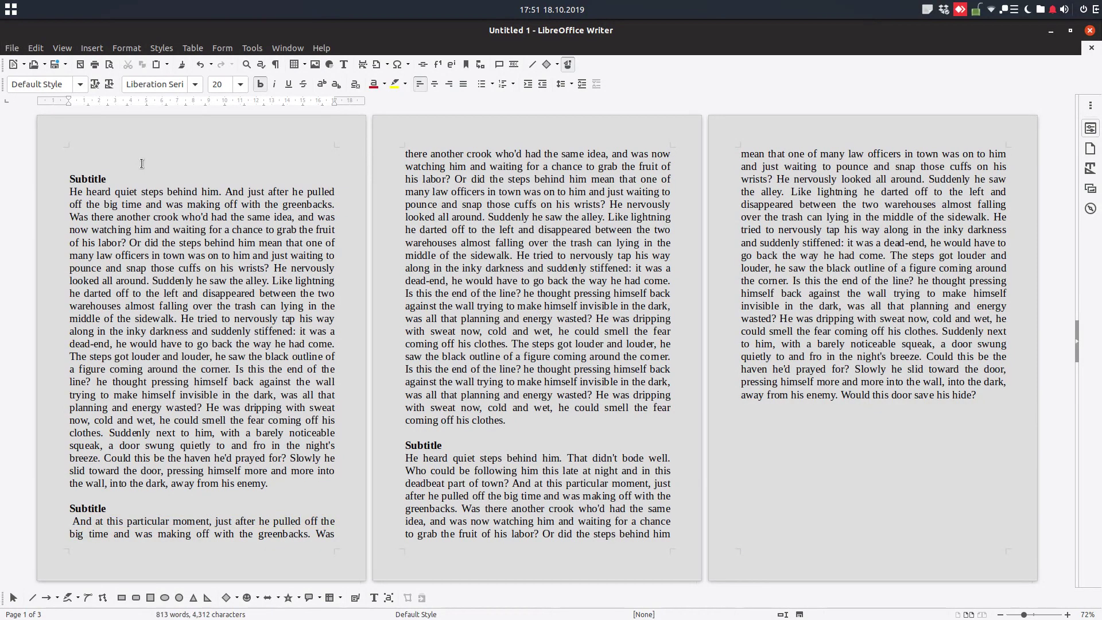
{"action": "key", "text": "ctrl+z"}
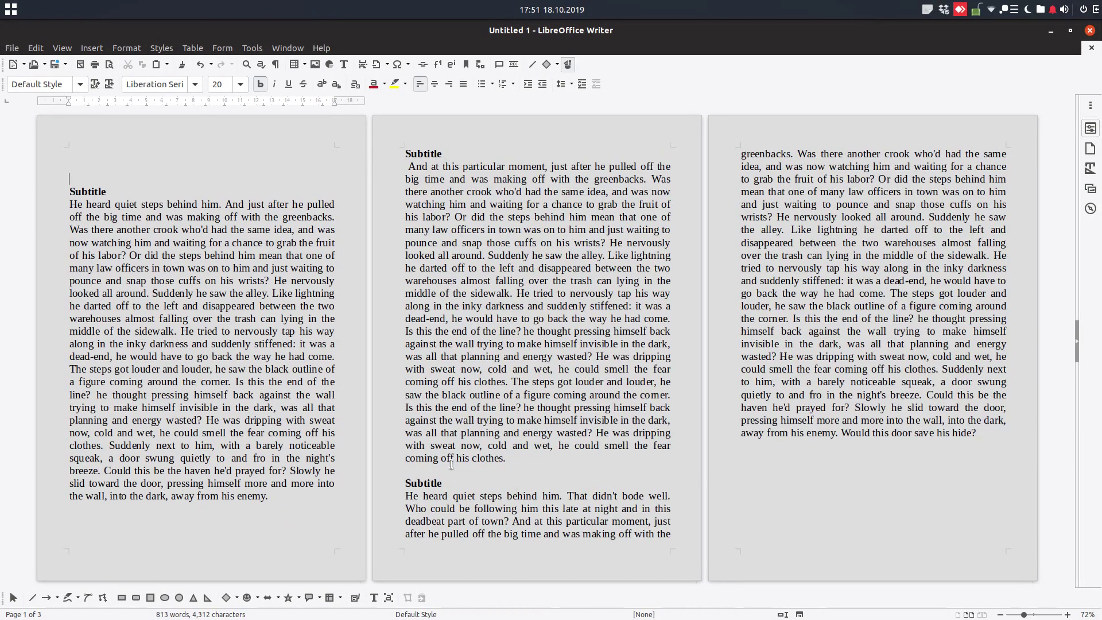
{"action": "left_click", "coordinate": [406, 166]}
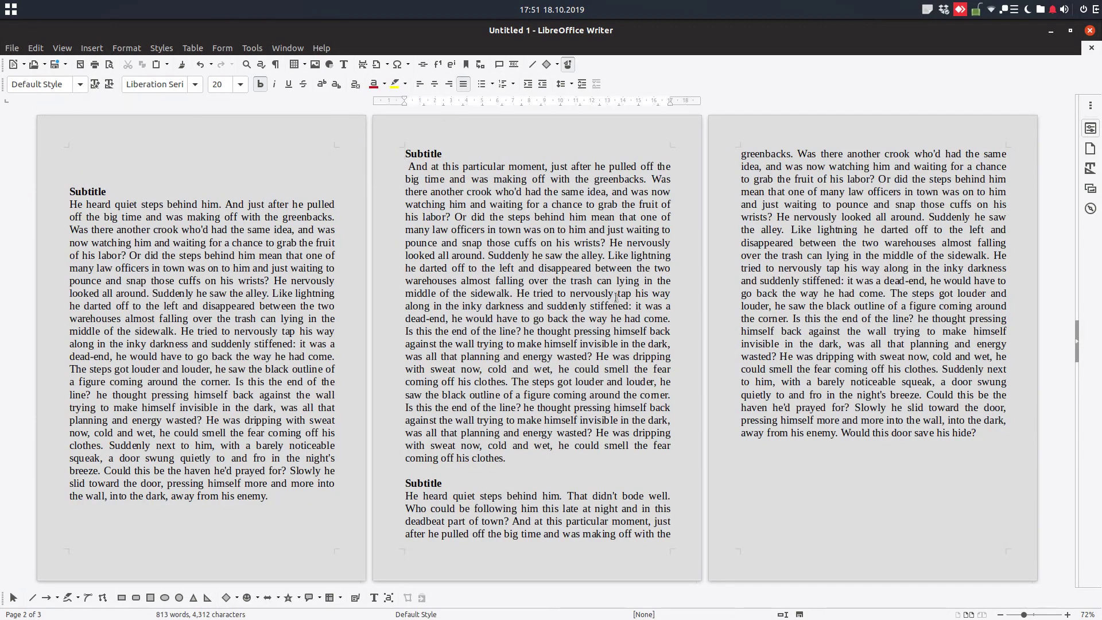
{"action": "key", "text": "ctrl+z"}
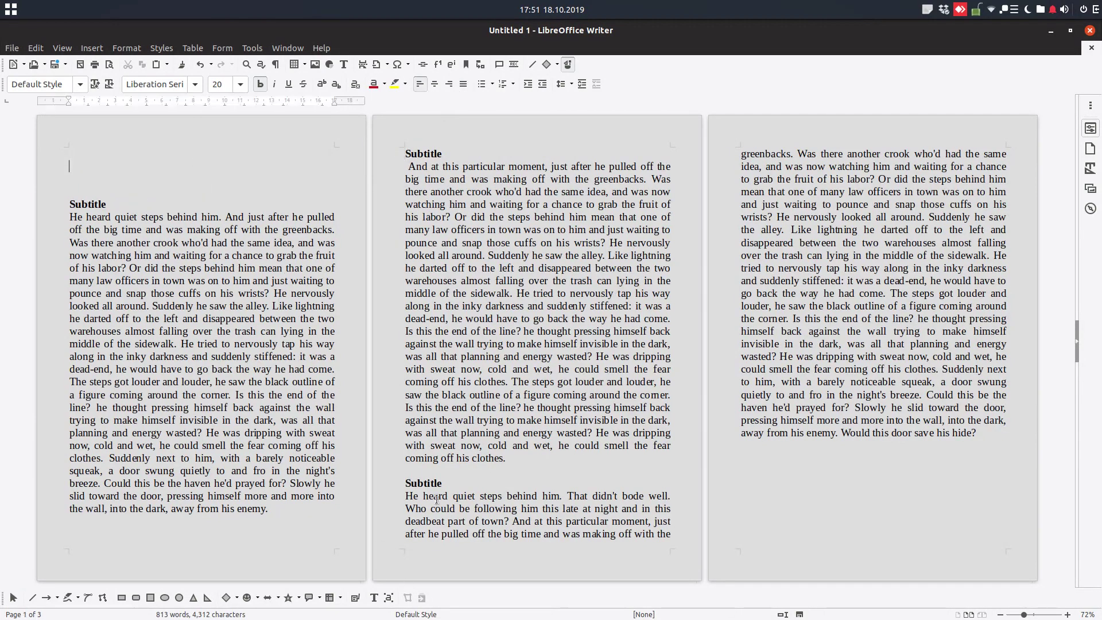
{"action": "left_click", "coordinate": [110, 178]}
{"action": "key", "text": "Return"}
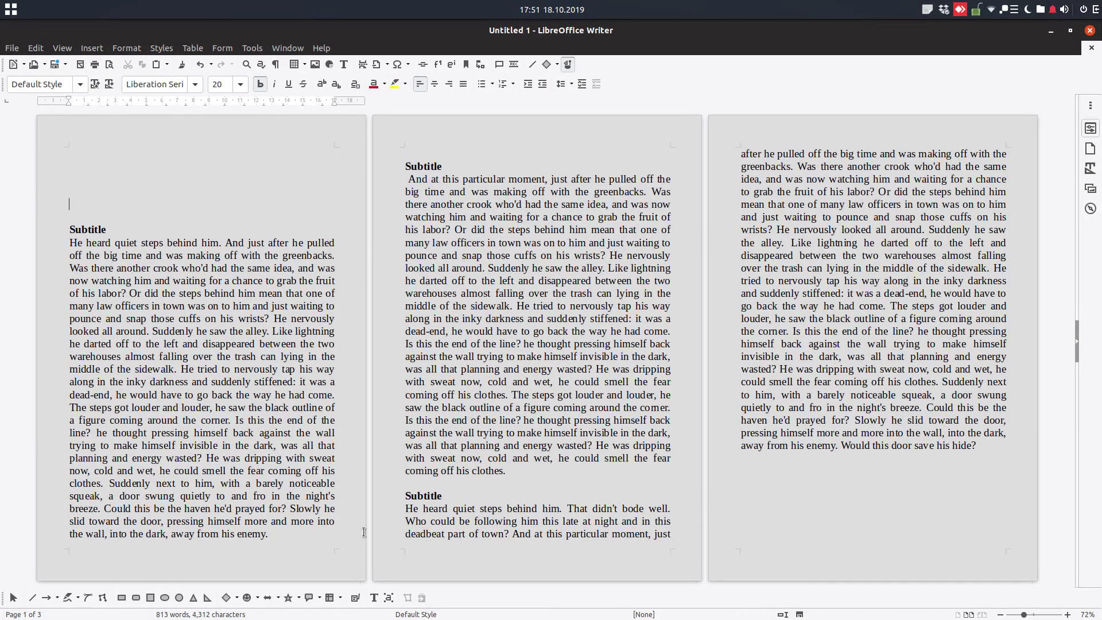
{"action": "key", "text": "Return"}
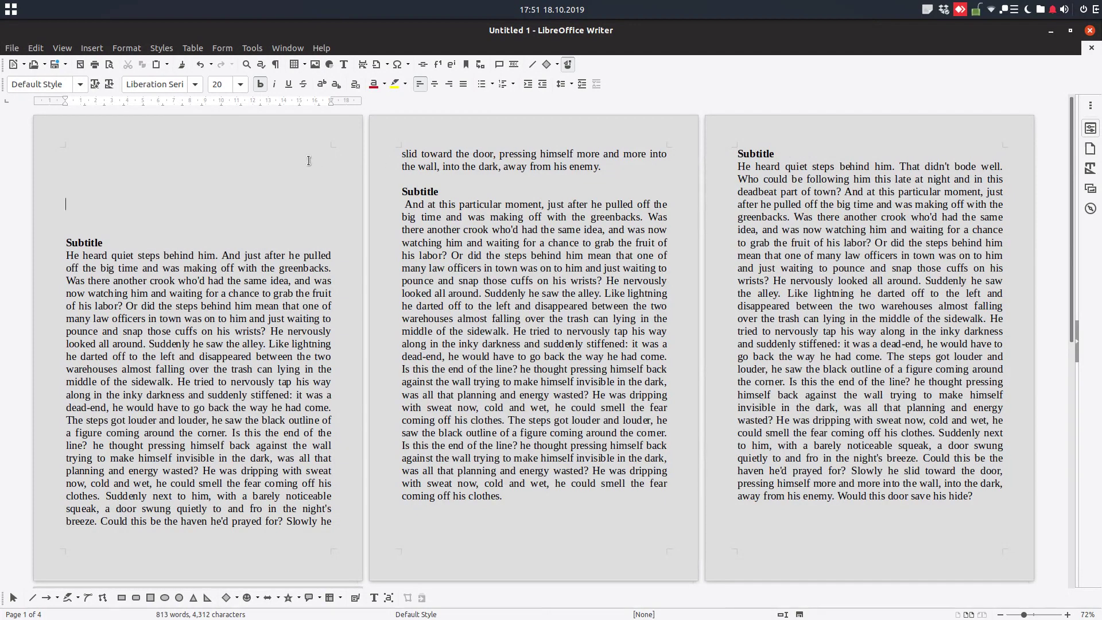
{"action": "key", "text": "BackSpace"}
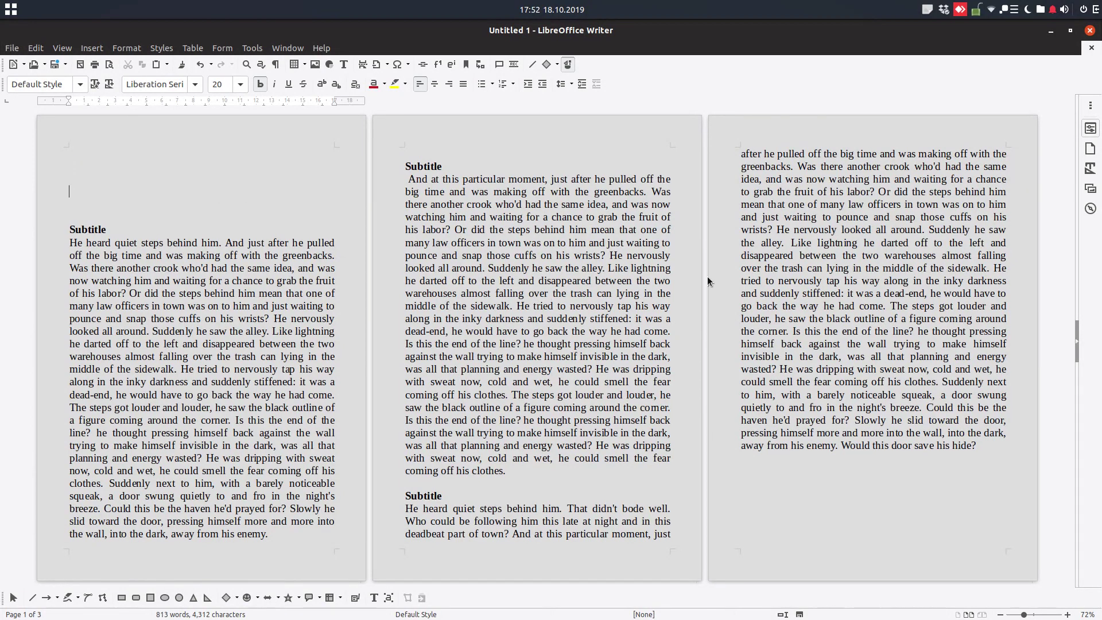
Tick Keep with next paragraph in the Text Flow settings of page 2's story paragraph.
{"action": "left_click", "coordinate": [495, 266]}
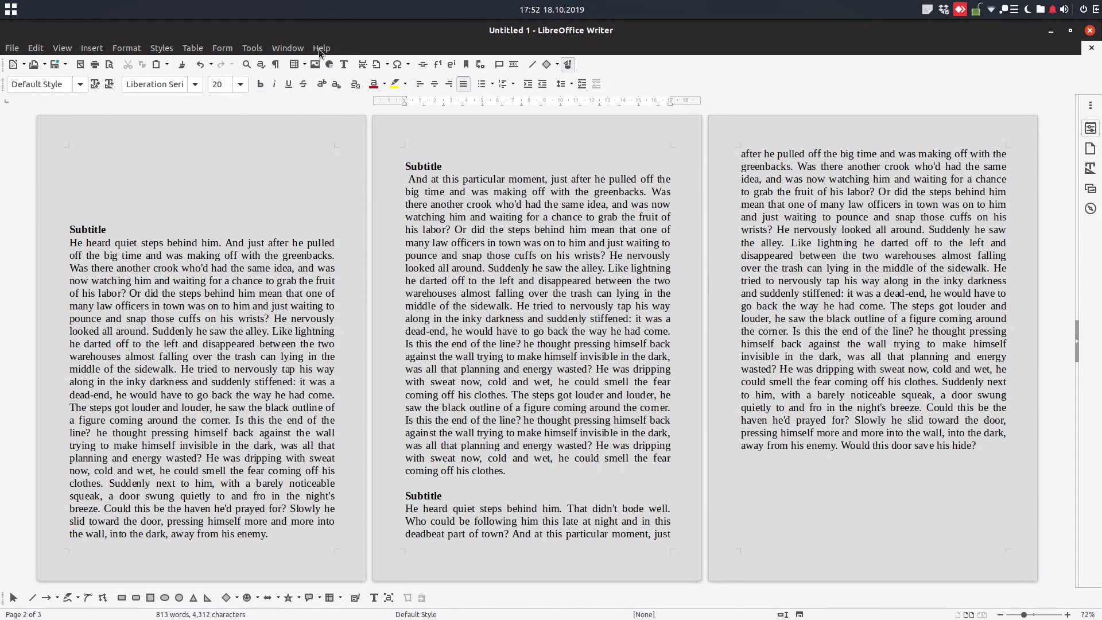
{"action": "right_click", "coordinate": [471, 188]}
{"action": "mouse_move", "coordinate": [545, 280]}
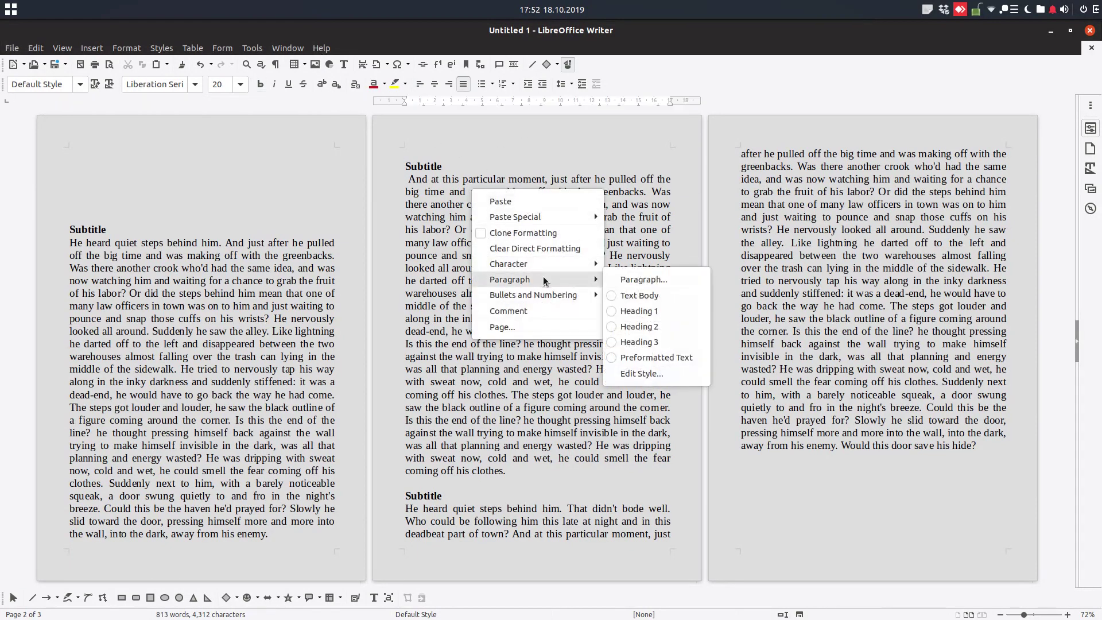
{"action": "left_click", "coordinate": [627, 280]}
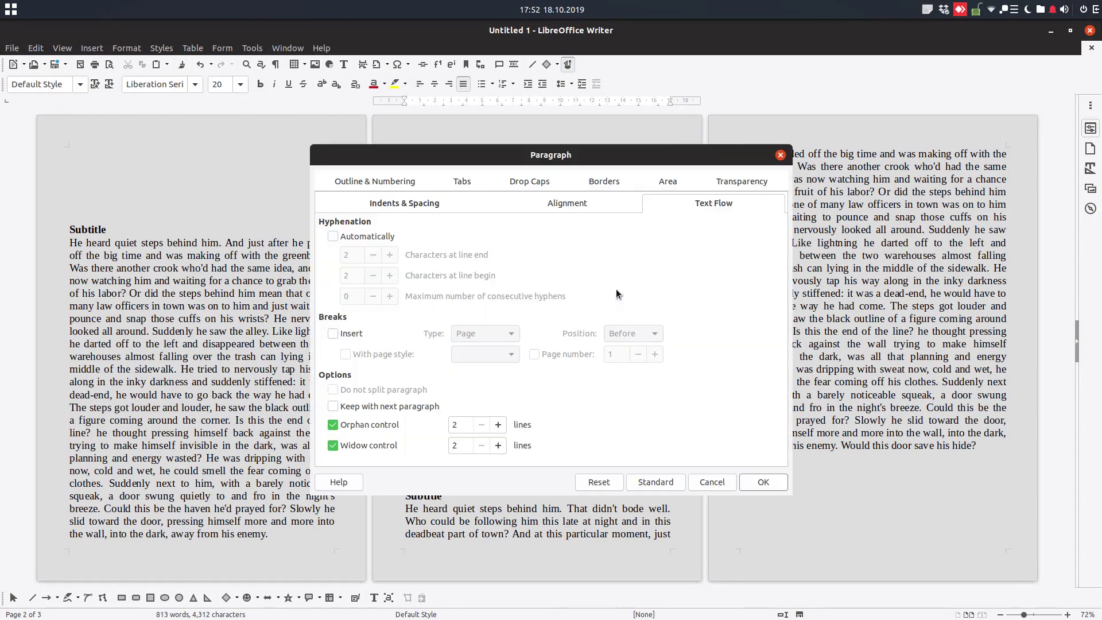
{"action": "left_click", "coordinate": [377, 406]}
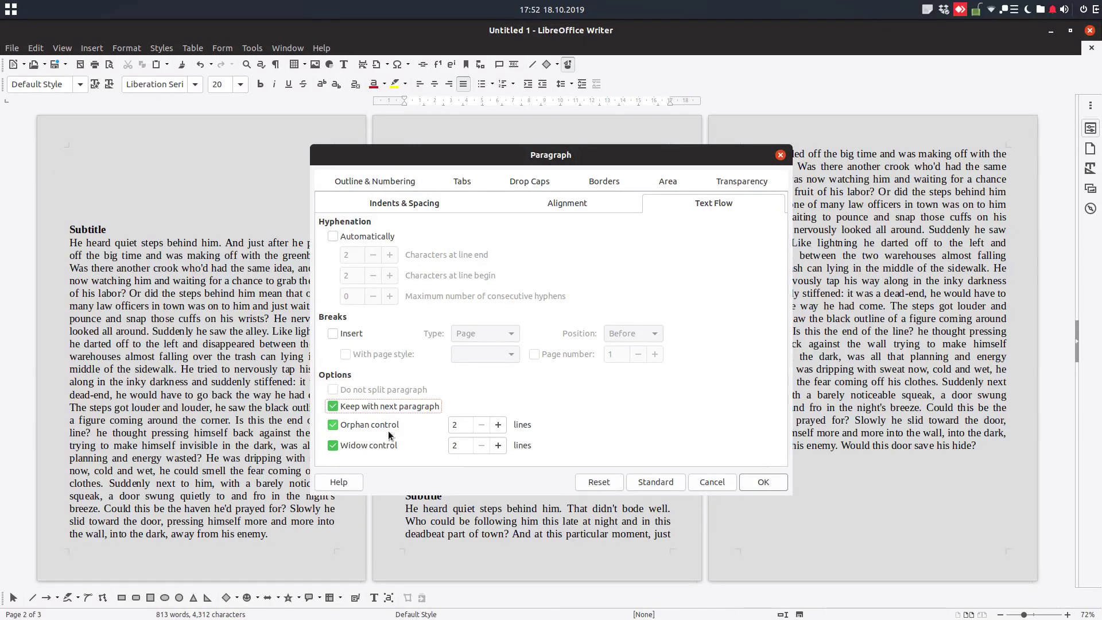